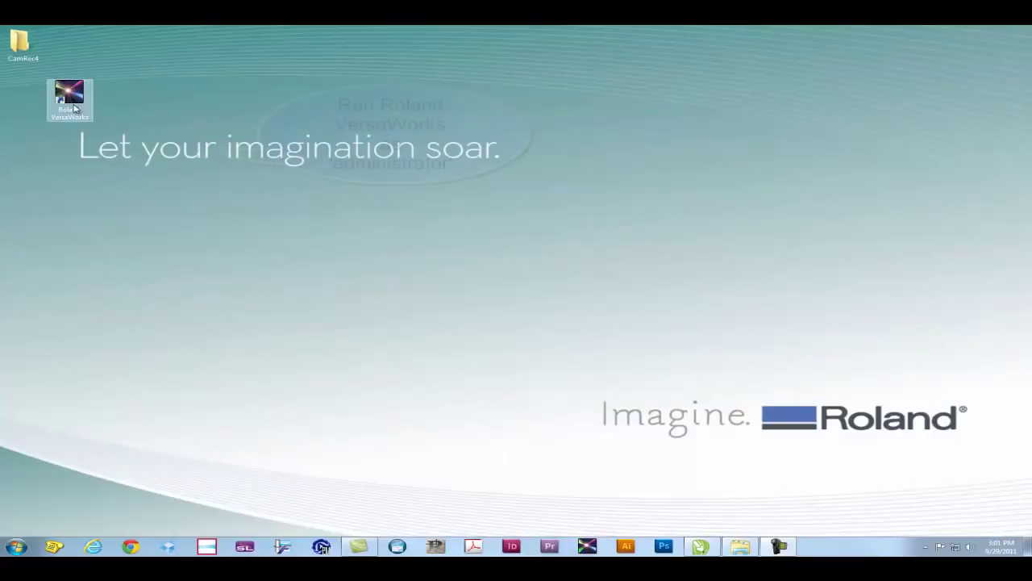
Step: Launch Roland VersaWorks as administrator from its desktop shortcut
{"action": "right_click", "coordinate": [73, 106]}
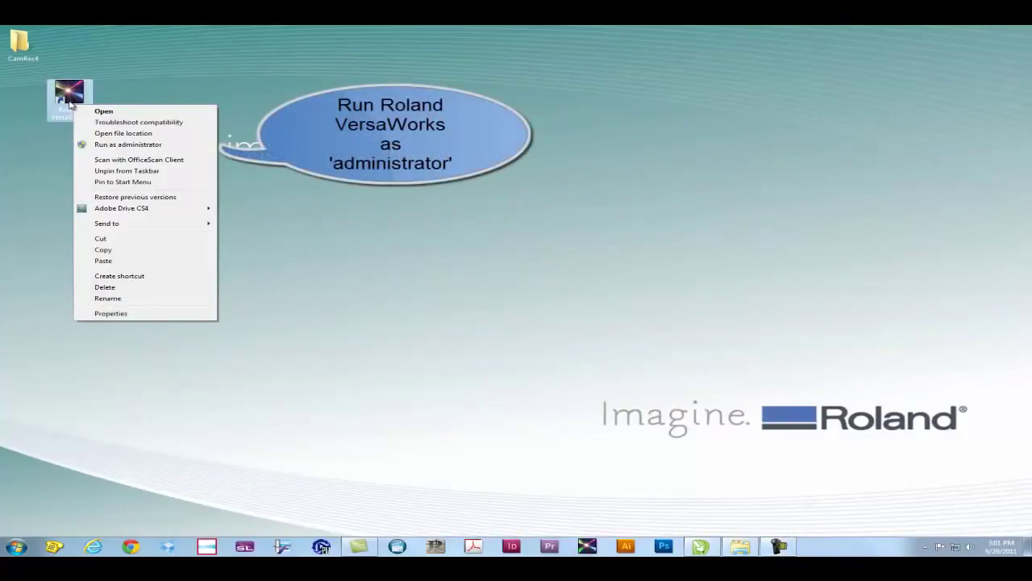
{"action": "left_click", "coordinate": [111, 146]}
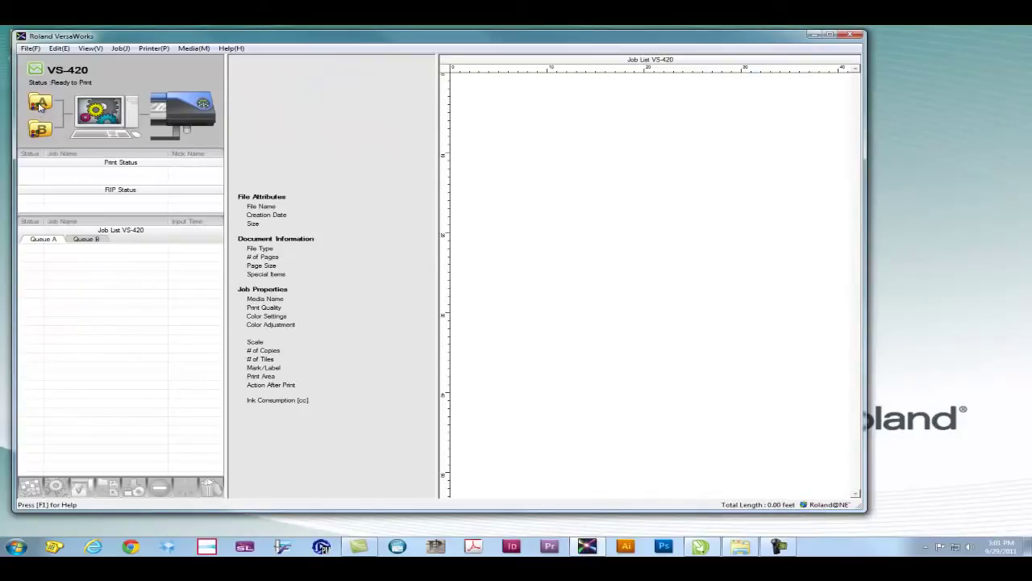
Step: In Queue A properties, keep Generic Vinyl 1 media and set the EPS margin to .05 in
{"action": "double_click", "coordinate": [40, 105]}
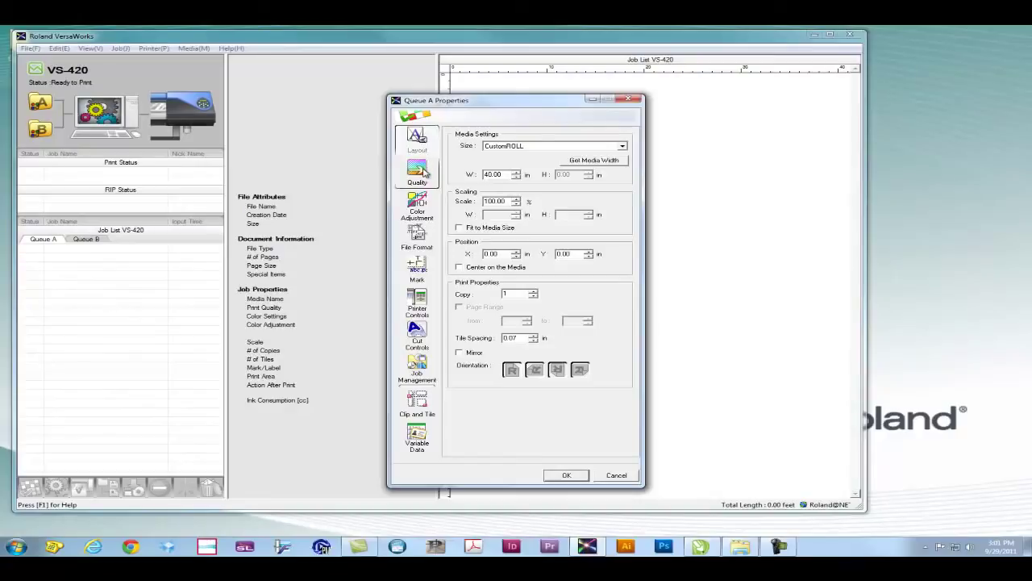
{"action": "left_click", "coordinate": [419, 169]}
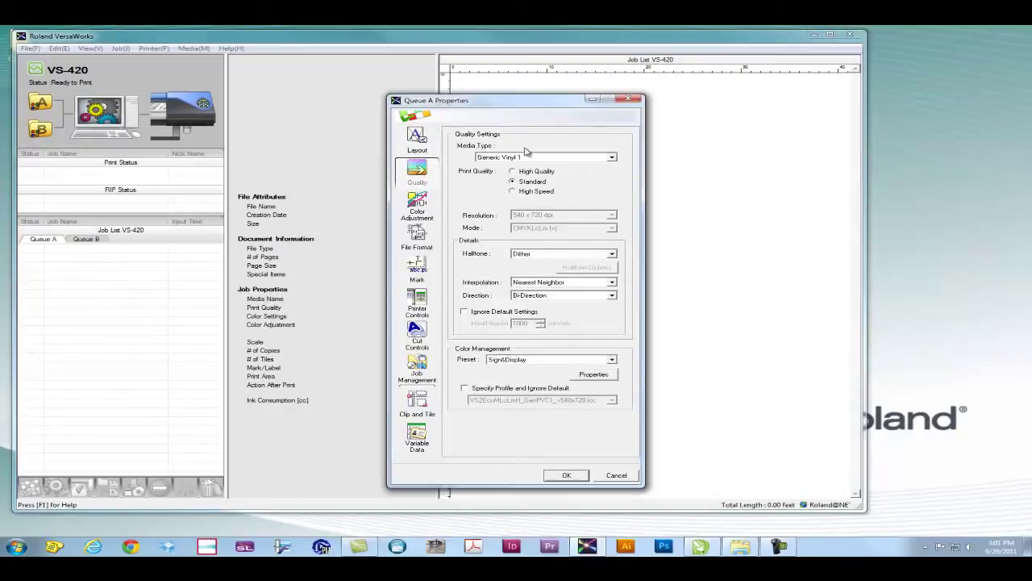
{"action": "left_click", "coordinate": [546, 158]}
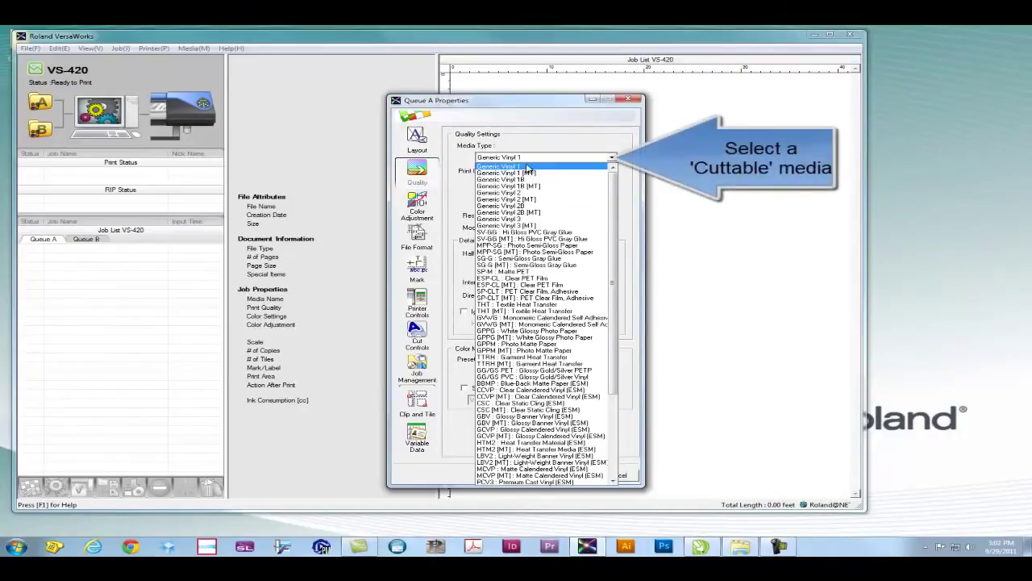
{"action": "left_click", "coordinate": [527, 166]}
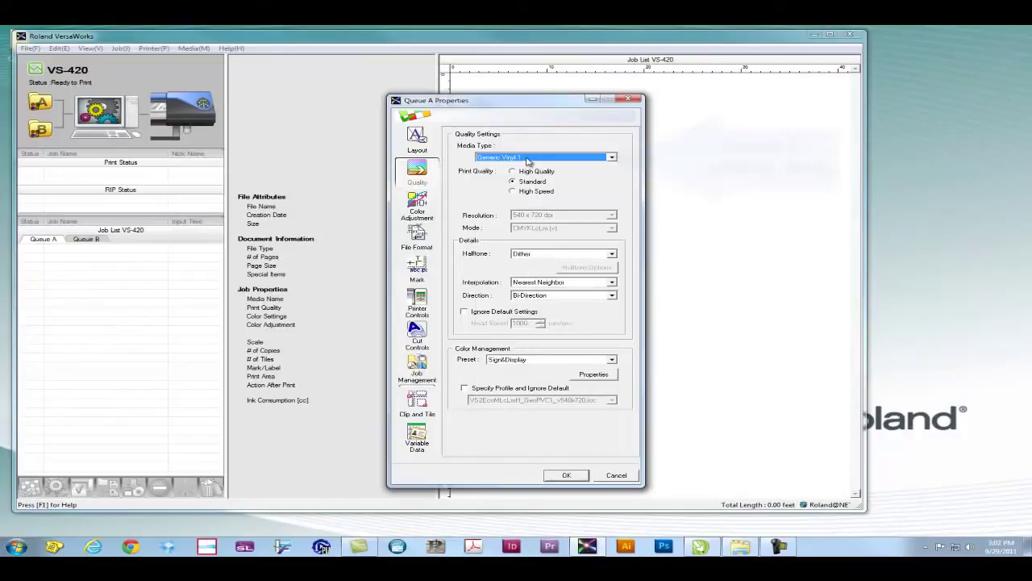
{"action": "left_click", "coordinate": [418, 239]}
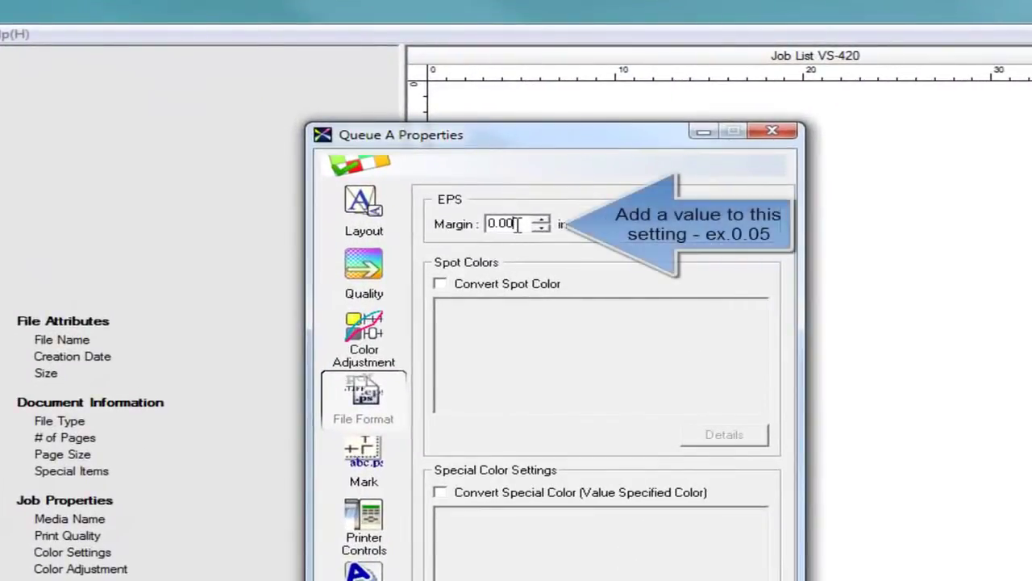
{"action": "left_click_drag", "start_coordinate": [518, 179], "coordinate": [476, 185]}
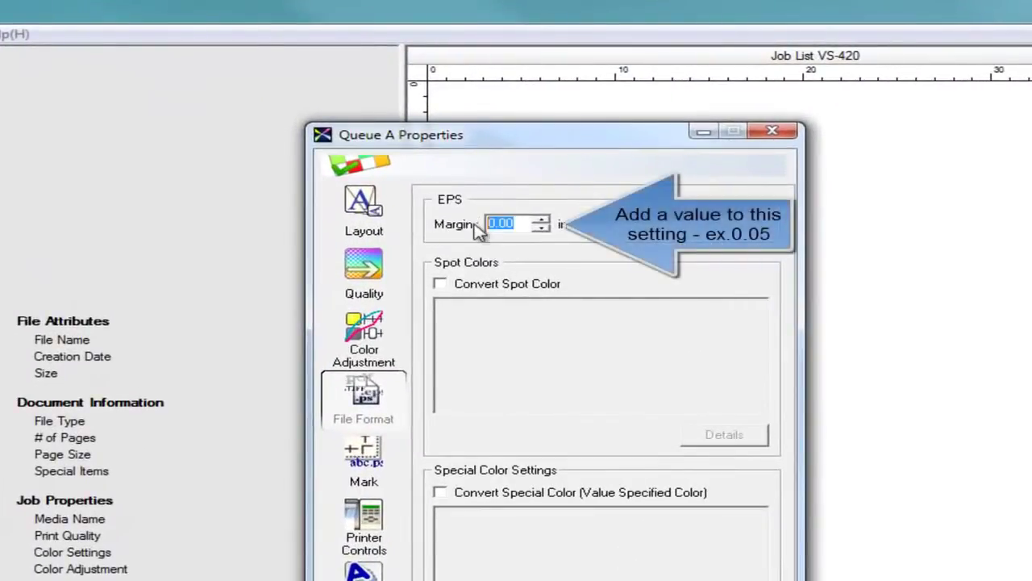
{"action": "type", "text": ".05"}
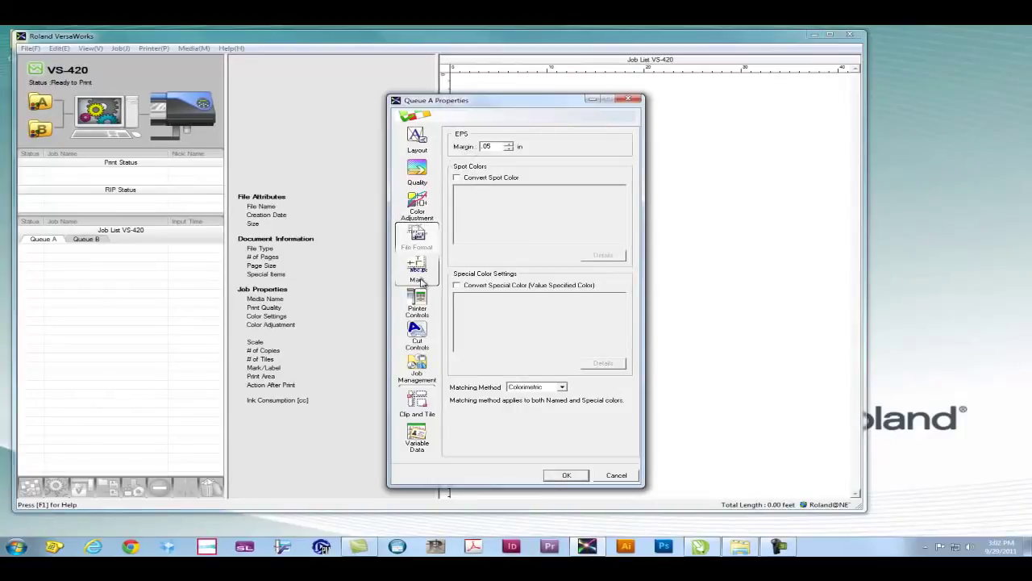
Step: Confirm Queue A's cut operation mode is Print & Cut and apply the queue settings
{"action": "left_click", "coordinate": [418, 339]}
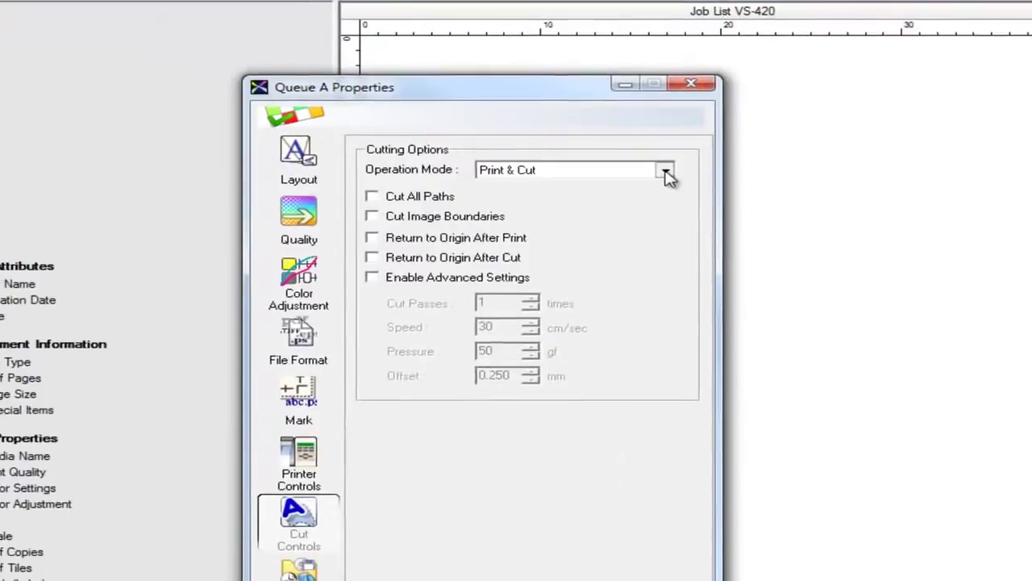
{"action": "left_click", "coordinate": [630, 153]}
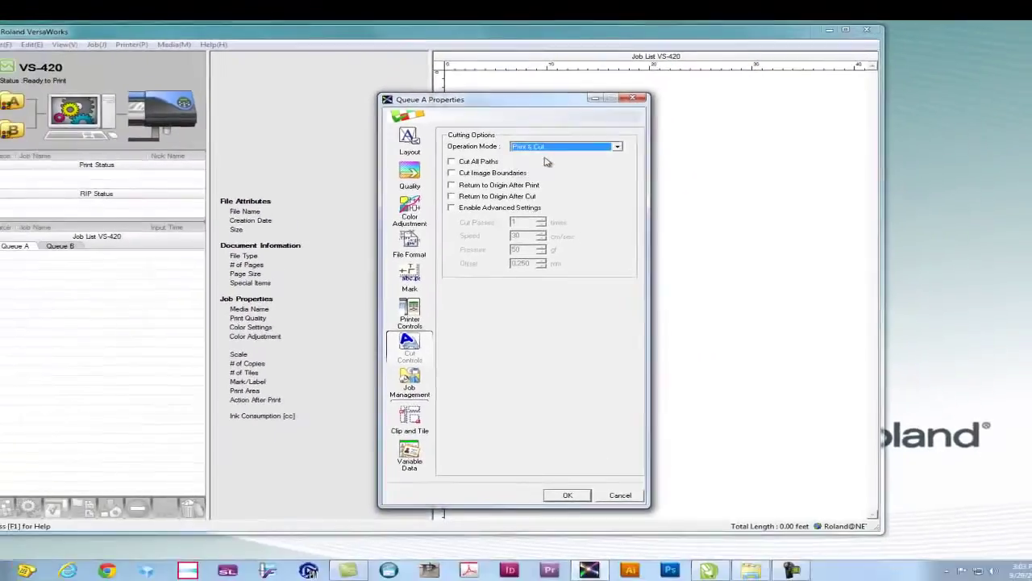
{"action": "left_click", "coordinate": [528, 191]}
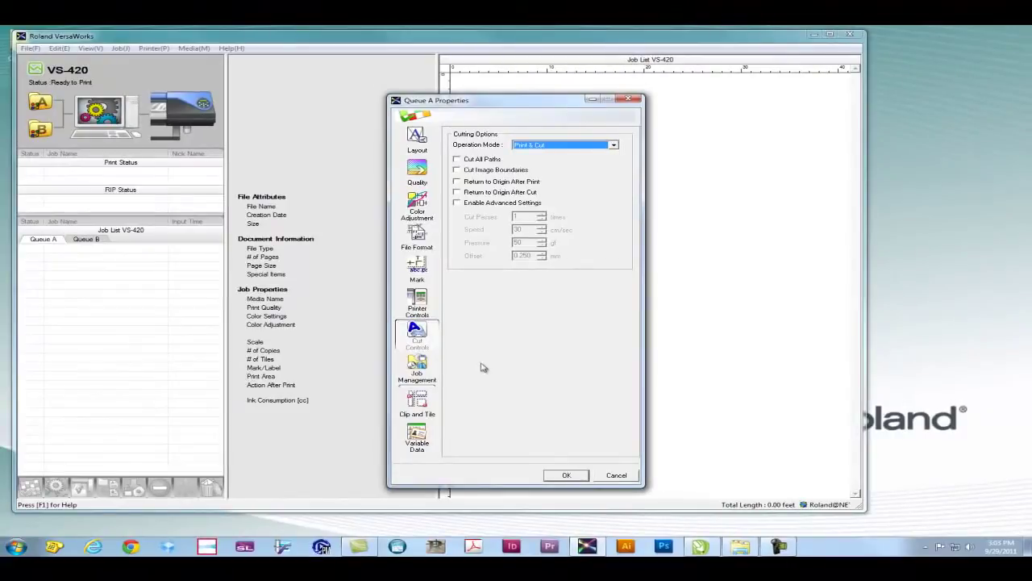
{"action": "left_click", "coordinate": [417, 236]}
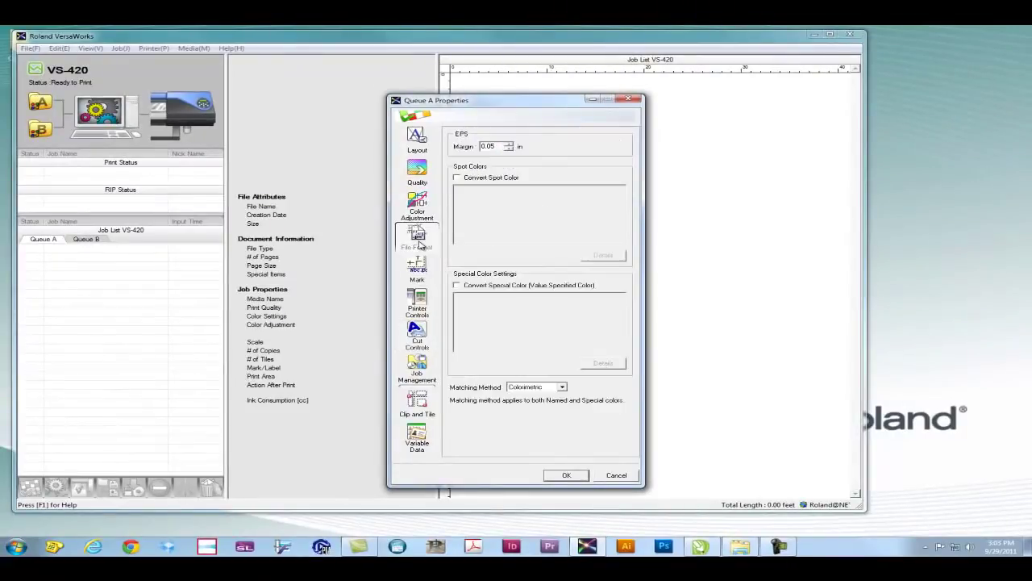
{"action": "left_click", "coordinate": [564, 476]}
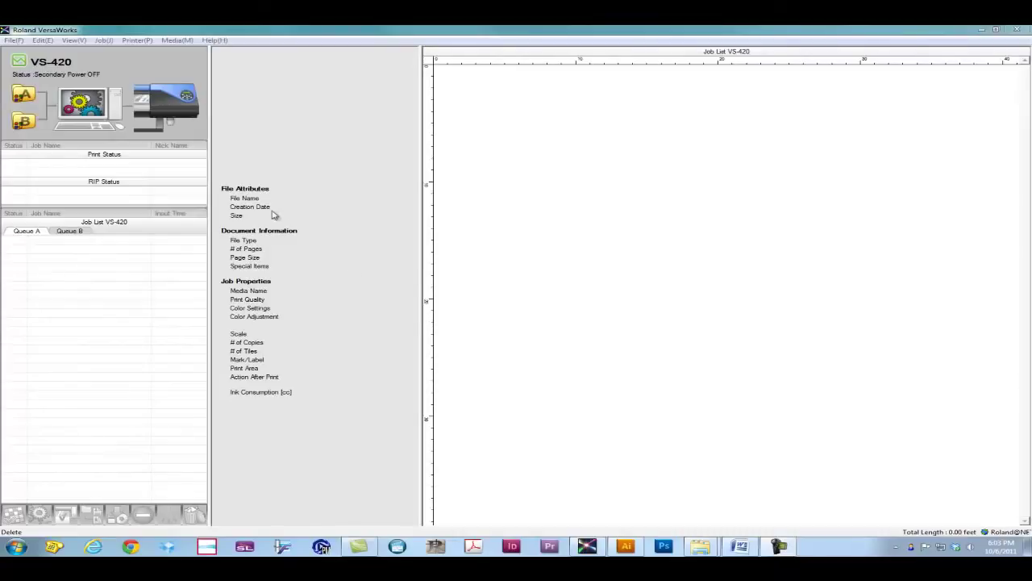
Step: Add Floral Creations label3.eps from Cutline_Troubleshooting to Queue A as a job
{"action": "left_click", "coordinate": [14, 40]}
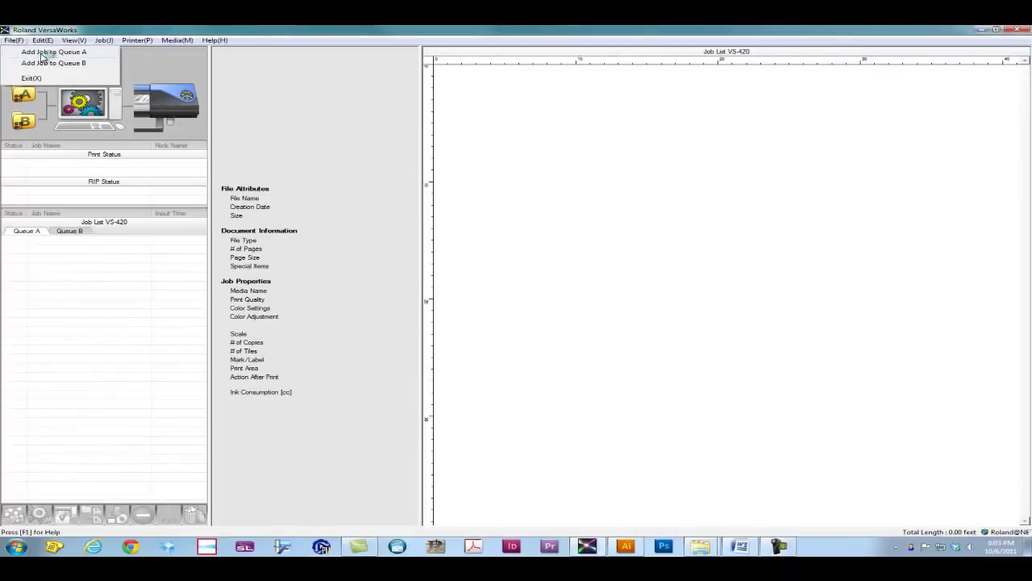
{"action": "left_click", "coordinate": [42, 54]}
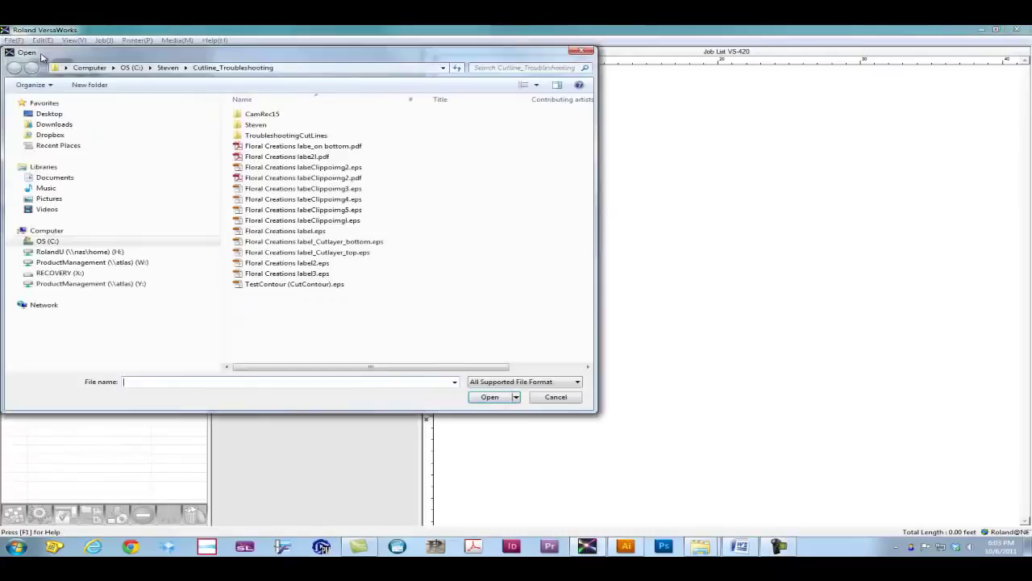
{"action": "left_click", "coordinate": [316, 273]}
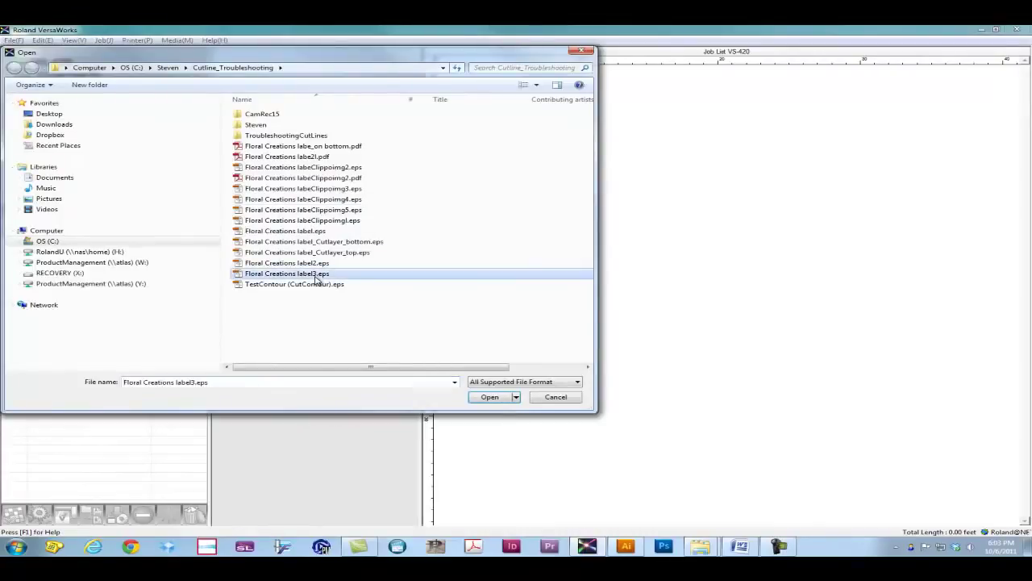
{"action": "left_click", "coordinate": [485, 400]}
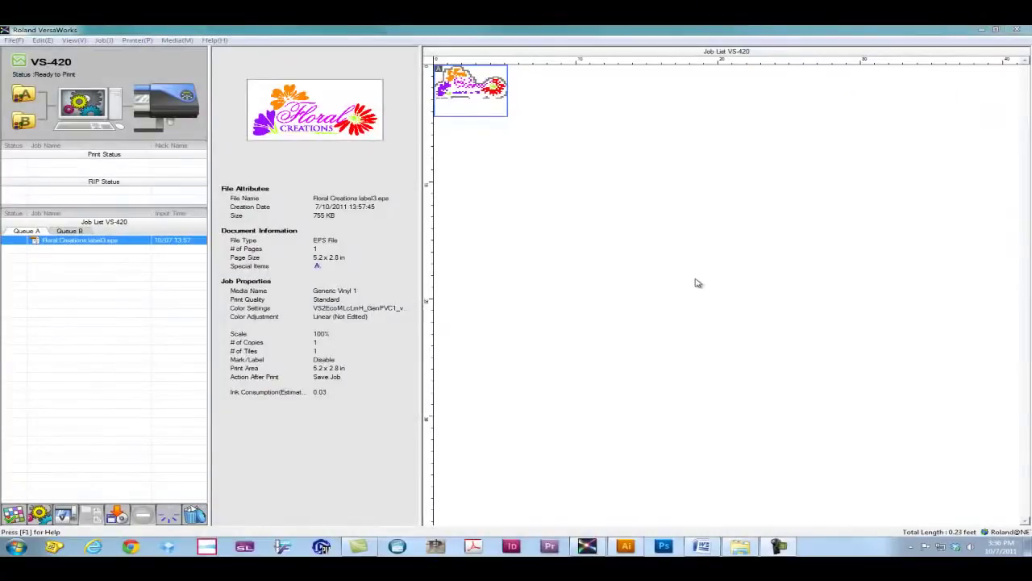
Step: Open the label job's Job Settings and zoom its preview in four times
{"action": "double_click", "coordinate": [474, 89]}
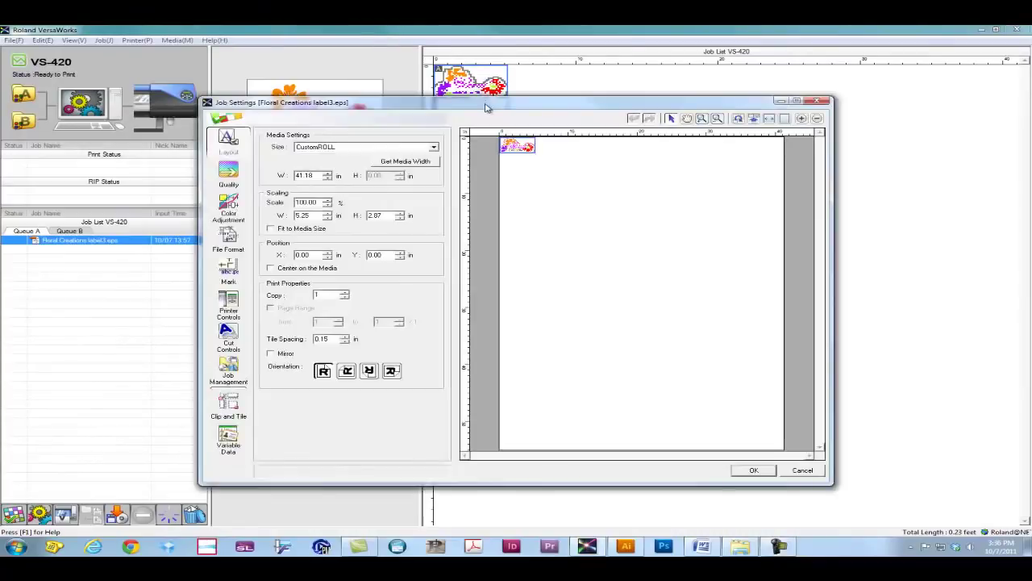
{"action": "left_click", "coordinate": [802, 119]}
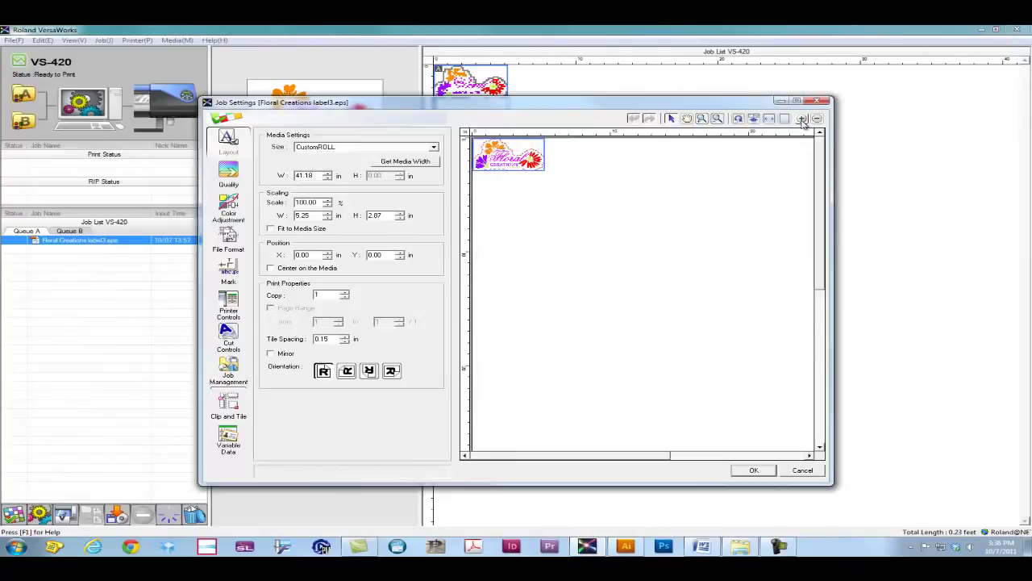
{"action": "left_click", "coordinate": [801, 120]}
{"action": "left_click", "coordinate": [802, 120]}
{"action": "left_click", "coordinate": [802, 119]}
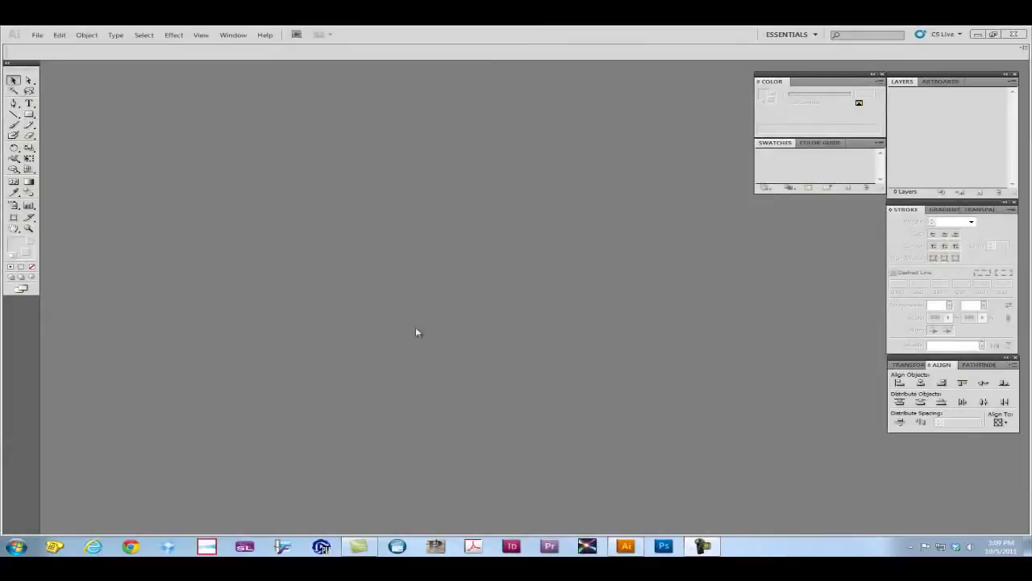
Step: Reopen Floral Creations label3.eps from recent files without colour management
{"action": "left_click", "coordinate": [37, 35]}
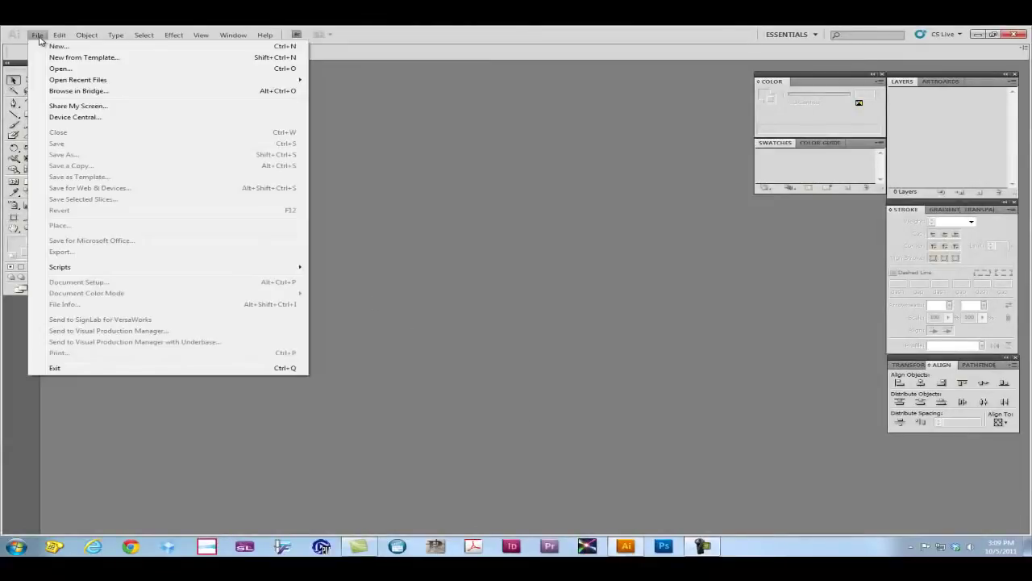
{"action": "mouse_move", "coordinate": [45, 84]}
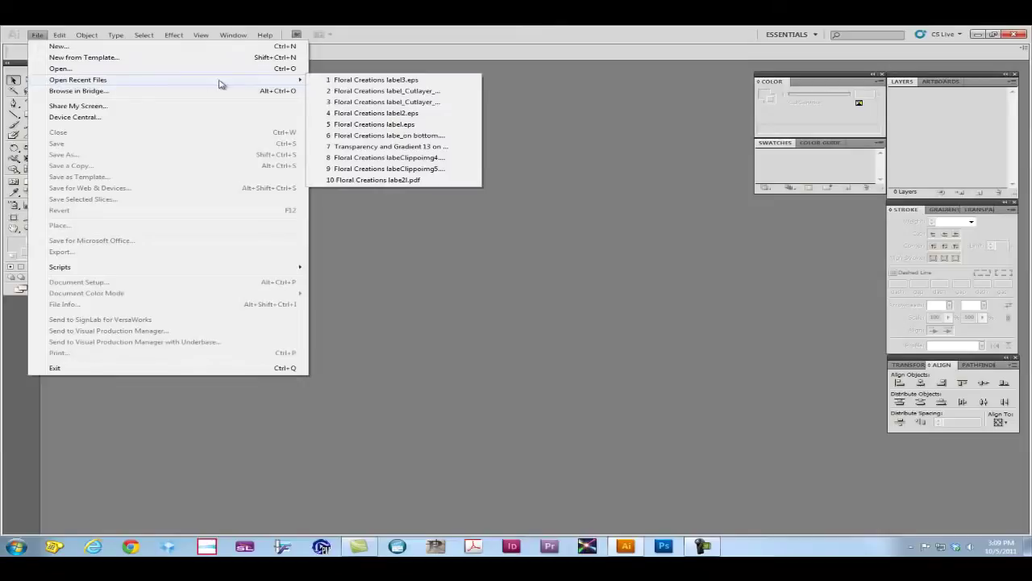
{"action": "left_click", "coordinate": [380, 84]}
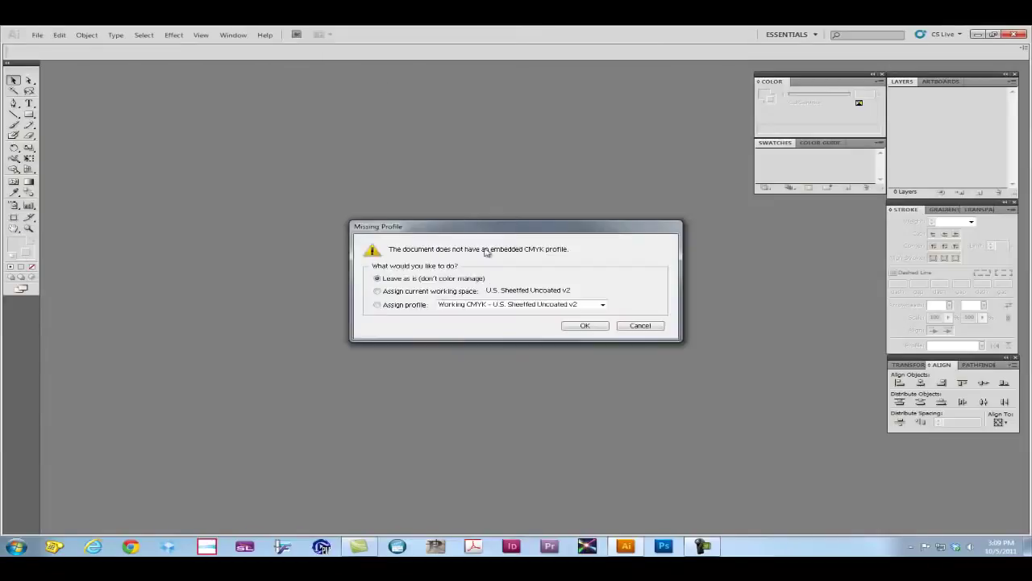
{"action": "left_click", "coordinate": [600, 327]}
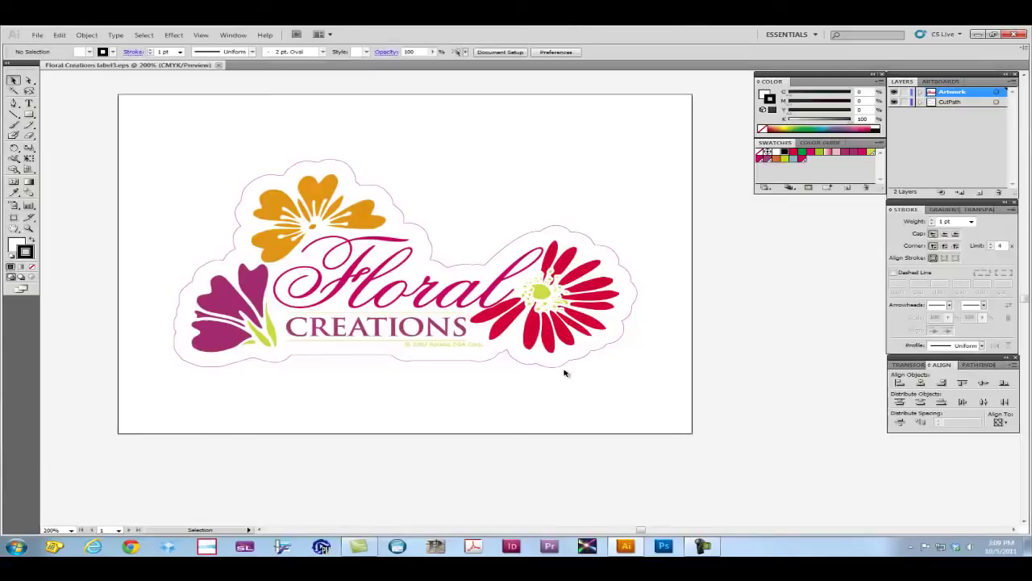
Step: Select and deselect the logo artwork and its surrounding cut contour to inspect them
{"action": "left_click", "coordinate": [270, 341]}
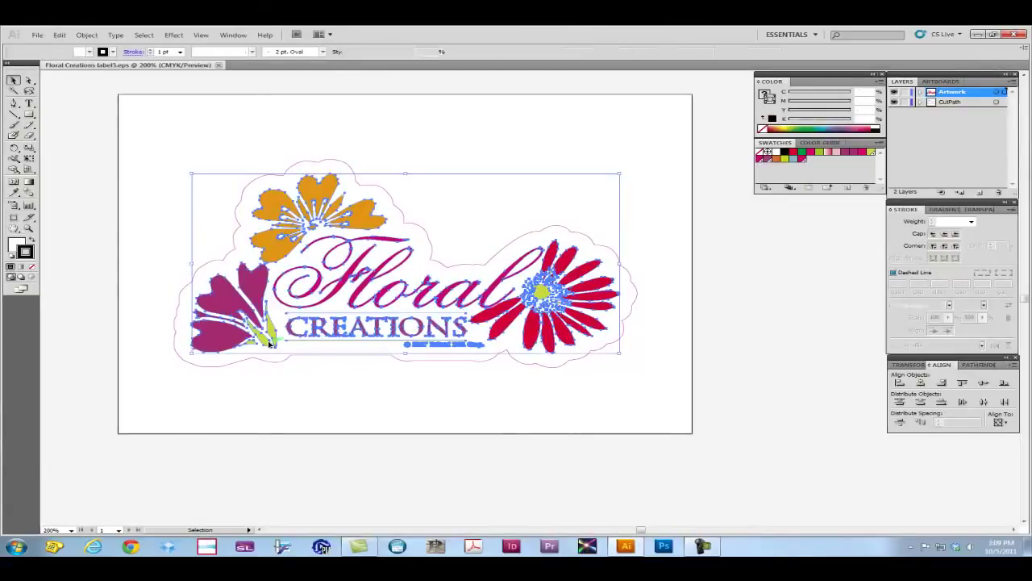
{"action": "left_click", "coordinate": [284, 383]}
{"action": "left_click", "coordinate": [274, 360]}
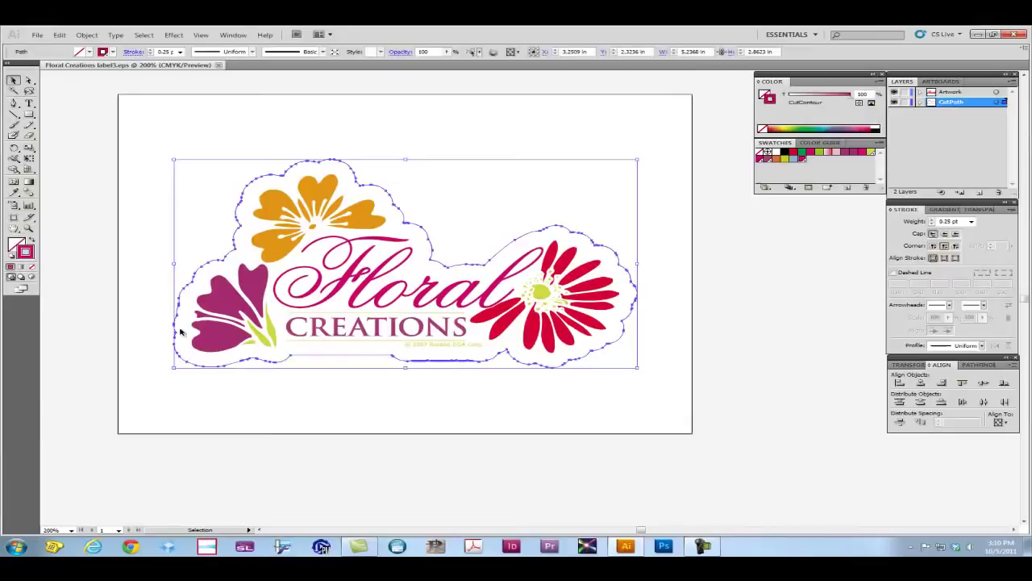
{"action": "left_click", "coordinate": [682, 314]}
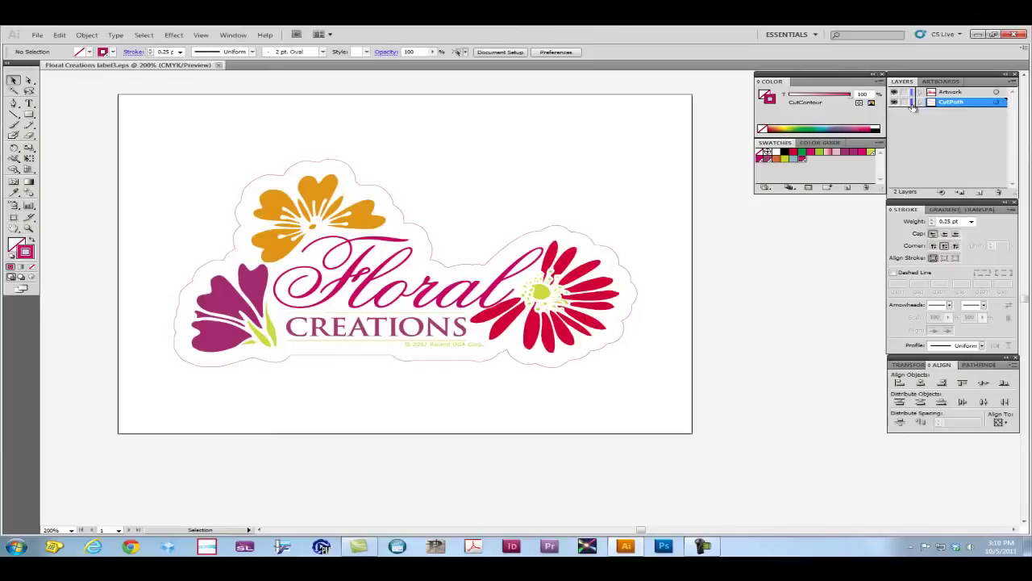
Step: Toggle the CutPath layer's visibility, move it above Artwork, and select its <Path> item
{"action": "left_click", "coordinate": [894, 103]}
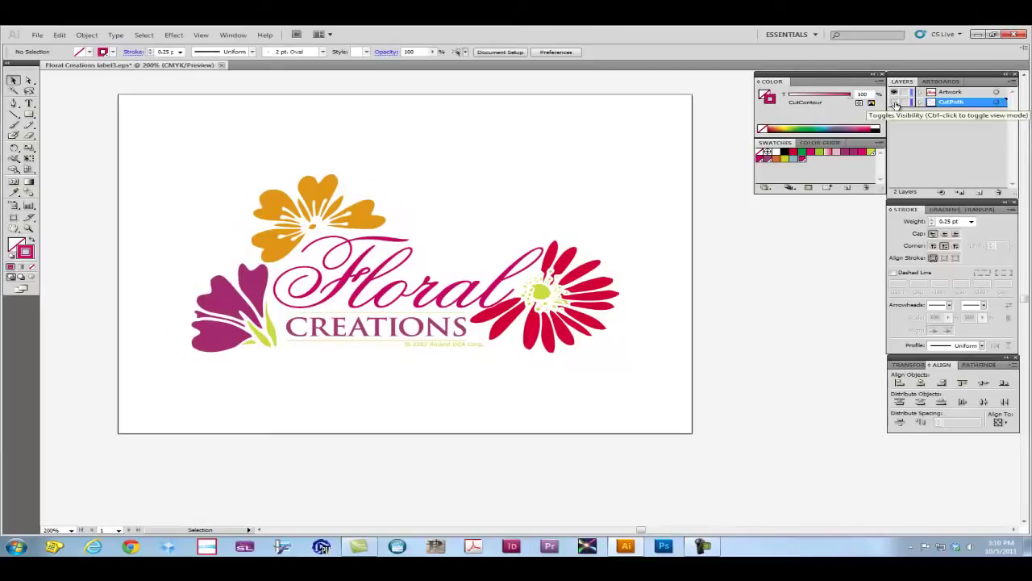
{"action": "left_click", "coordinate": [894, 103]}
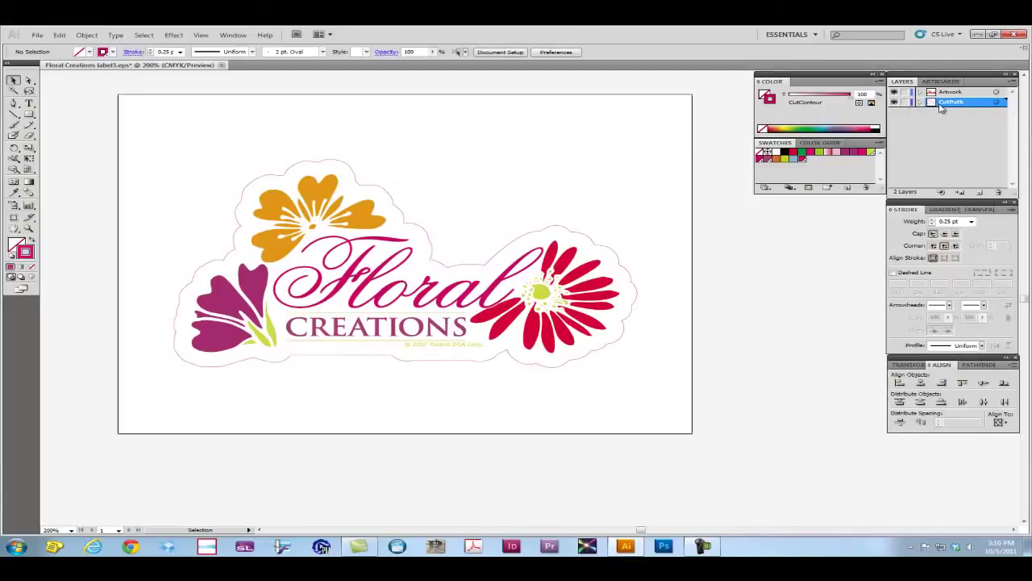
{"action": "double_click", "coordinate": [947, 102]}
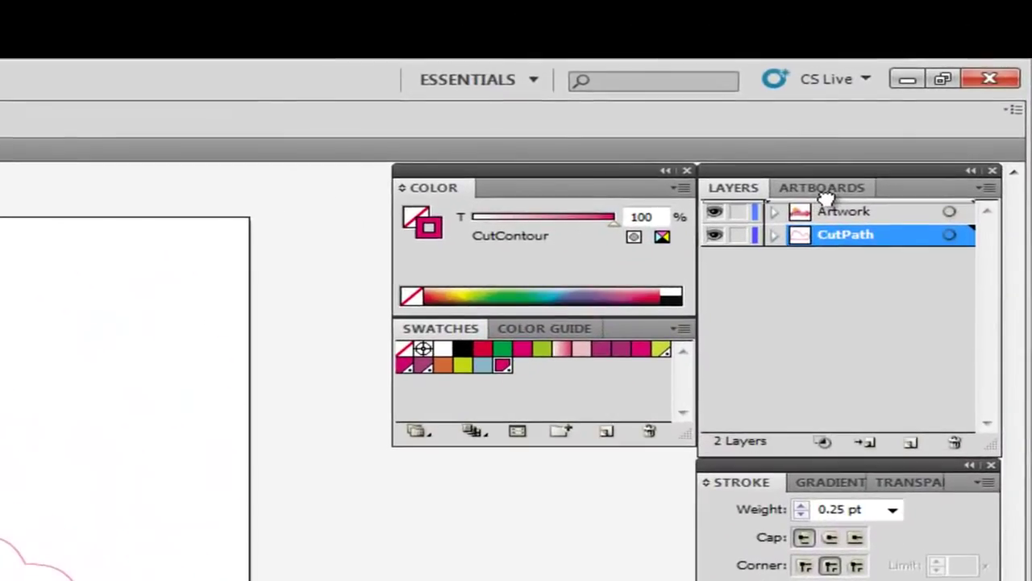
{"action": "left_click_drag", "start_coordinate": [827, 197], "coordinate": [829, 203]}
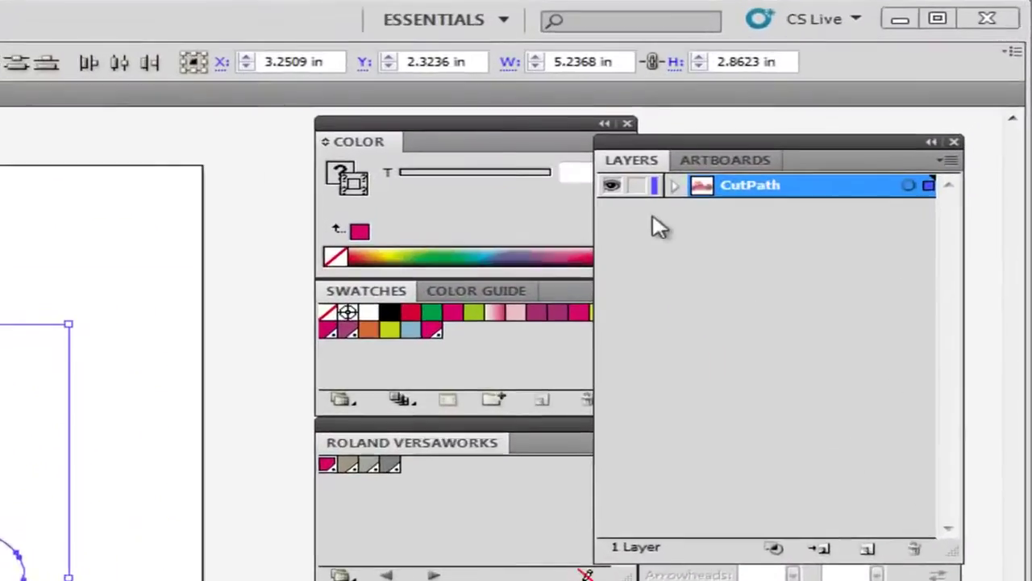
{"action": "left_click", "coordinate": [675, 185]}
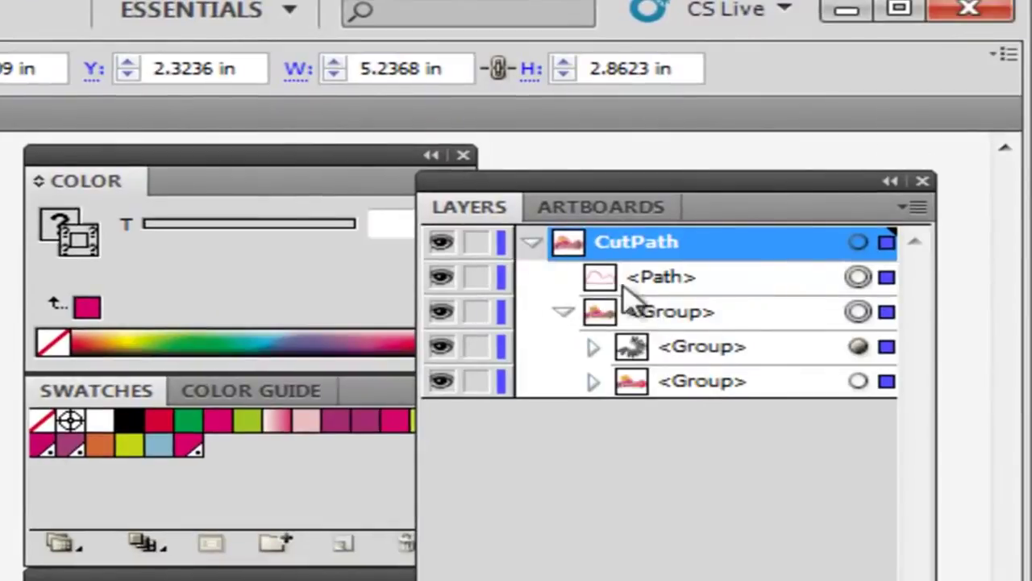
{"action": "left_click", "coordinate": [686, 280]}
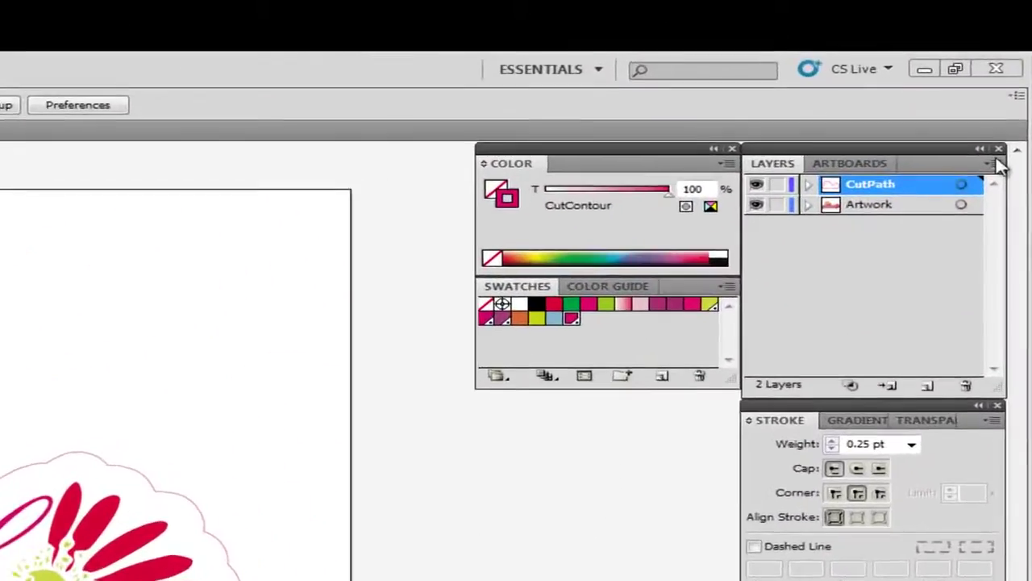
Step: Review the CutPath layer's options from the Layers panel menu
{"action": "left_click", "coordinate": [994, 164]}
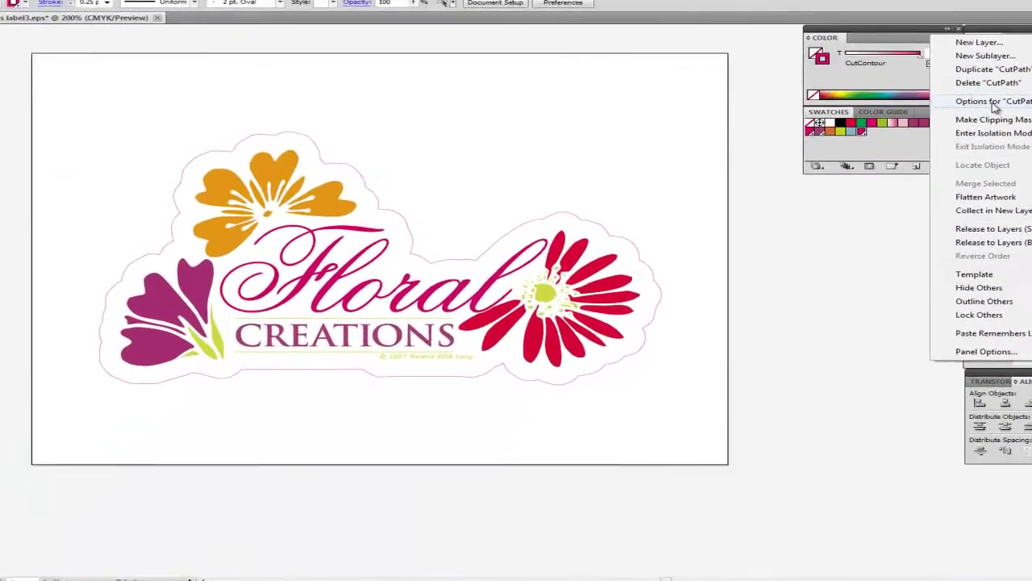
{"action": "left_click", "coordinate": [912, 135]}
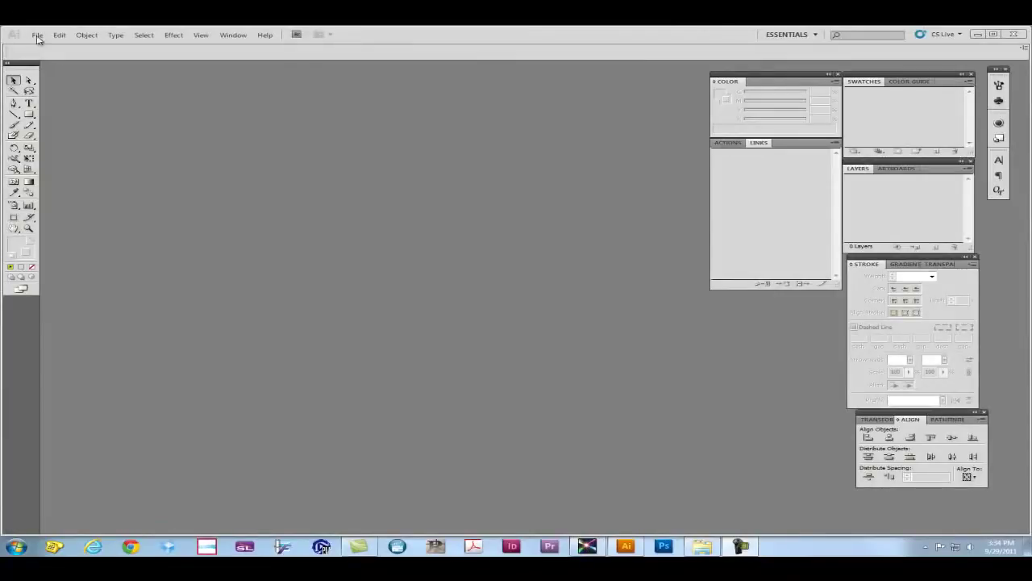
Step: Reopen Floral Creations label.eps leaving it as is, then select its green cut outline
{"action": "left_click", "coordinate": [37, 36]}
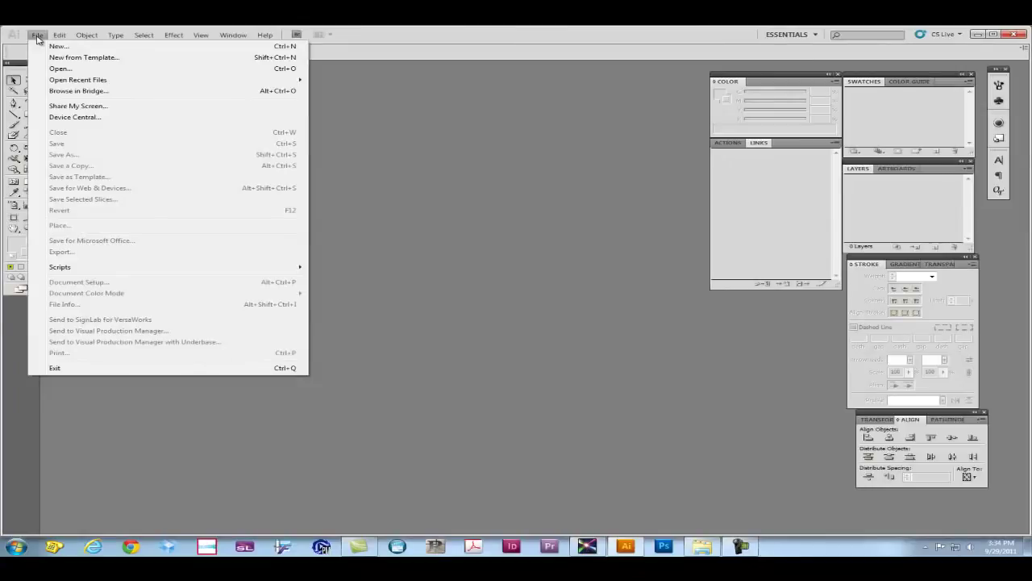
{"action": "mouse_move", "coordinate": [53, 81]}
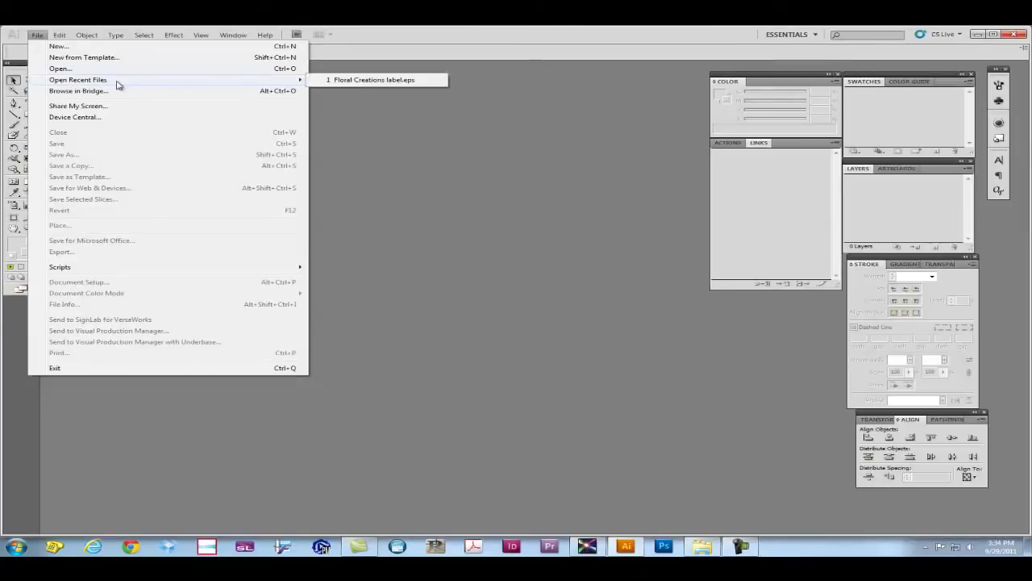
{"action": "left_click", "coordinate": [375, 80]}
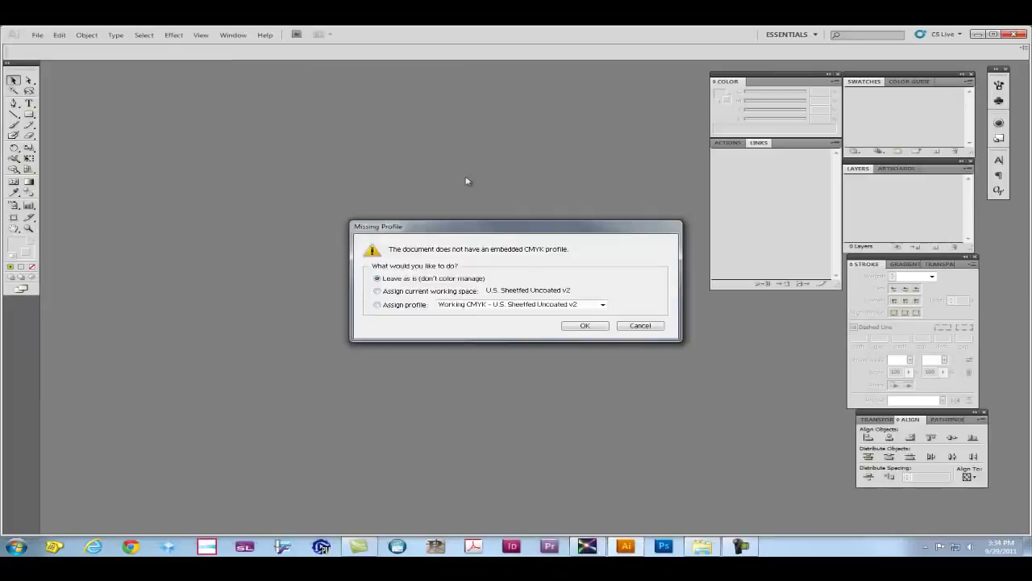
{"action": "left_click", "coordinate": [585, 326]}
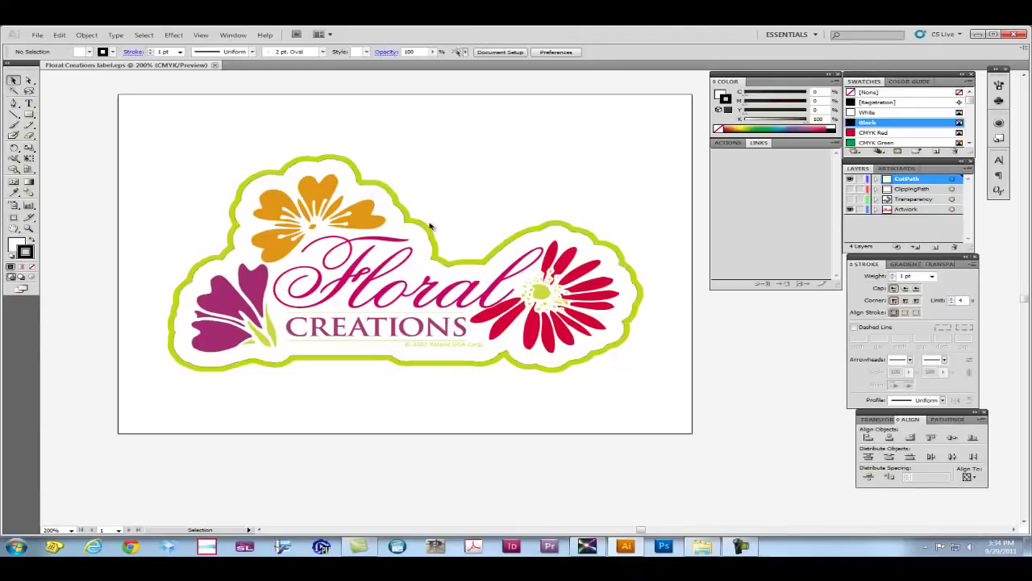
{"action": "left_click", "coordinate": [610, 350]}
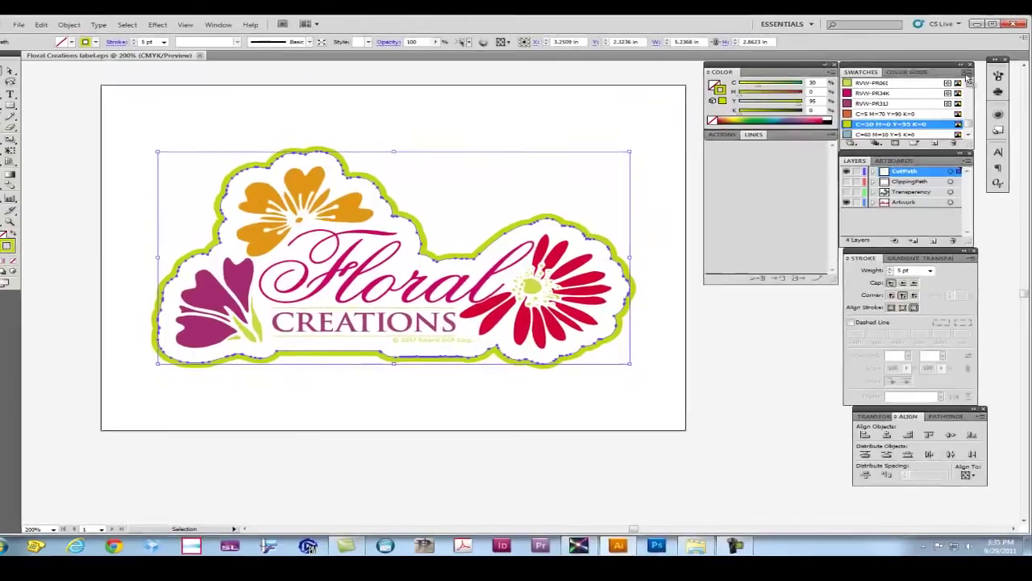
Step: Browse via Other Library to the Roland VersaWorks\Swatch\Illustrator folder
{"action": "left_click", "coordinate": [971, 82]}
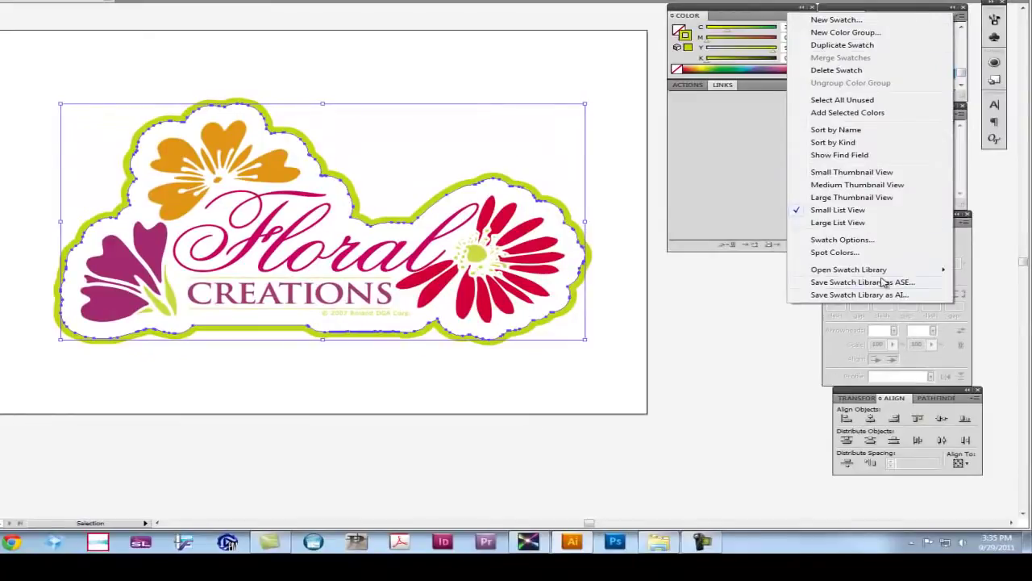
{"action": "mouse_move", "coordinate": [886, 270]}
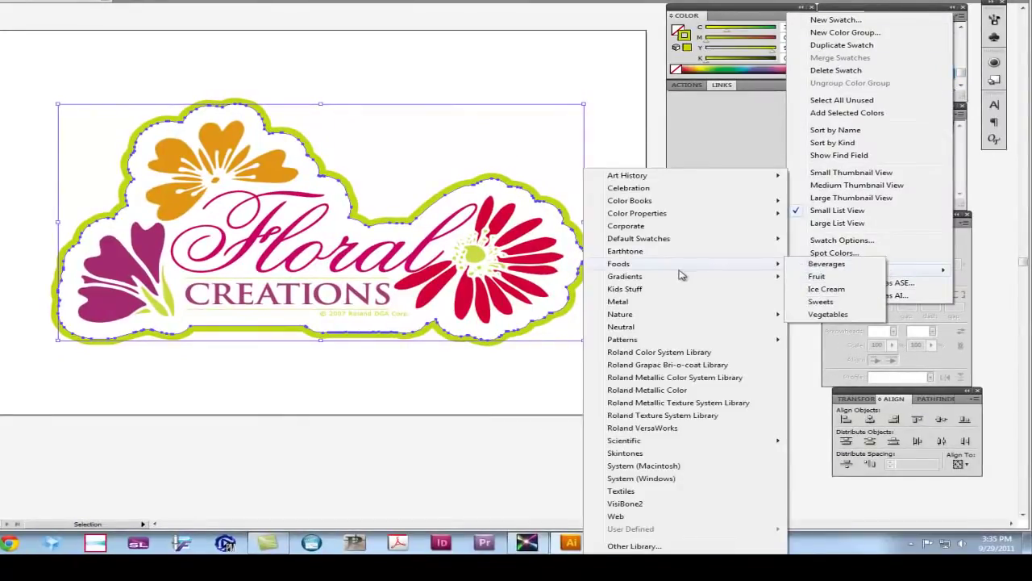
{"action": "left_click", "coordinate": [650, 547]}
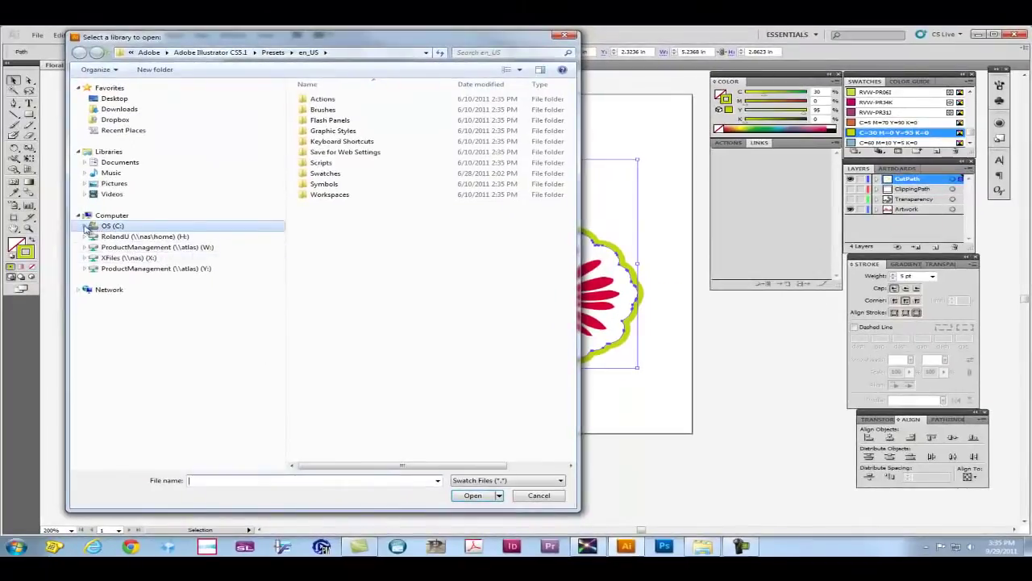
{"action": "left_click", "coordinate": [85, 227]}
{"action": "left_click", "coordinate": [92, 386]}
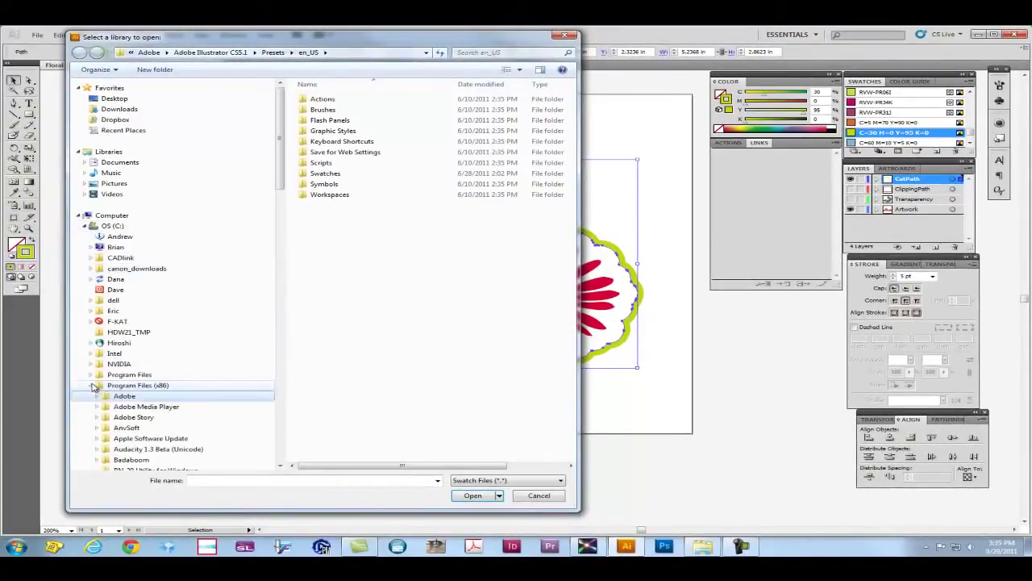
{"action": "scroll", "coordinate": [145, 415], "scroll_direction": "down", "scroll_amount": 7}
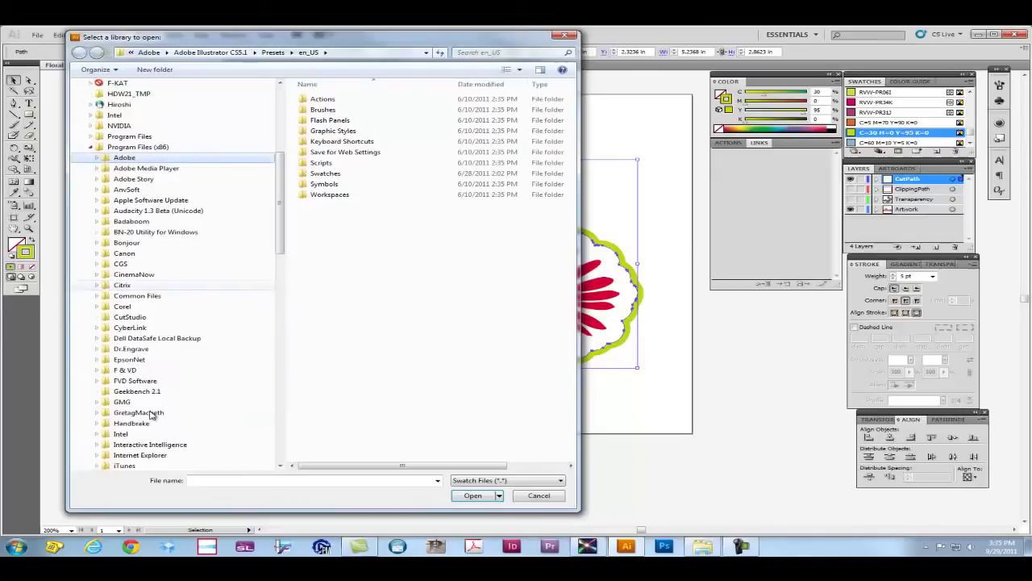
{"action": "scroll", "coordinate": [150, 414], "scroll_direction": "down", "scroll_amount": 8}
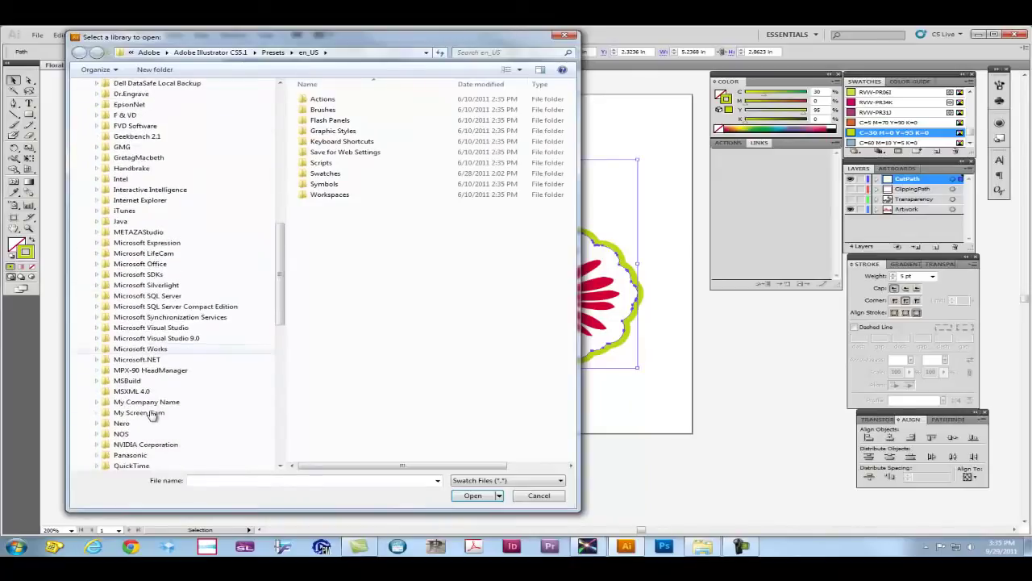
{"action": "scroll", "coordinate": [152, 415], "scroll_direction": "down", "scroll_amount": 4}
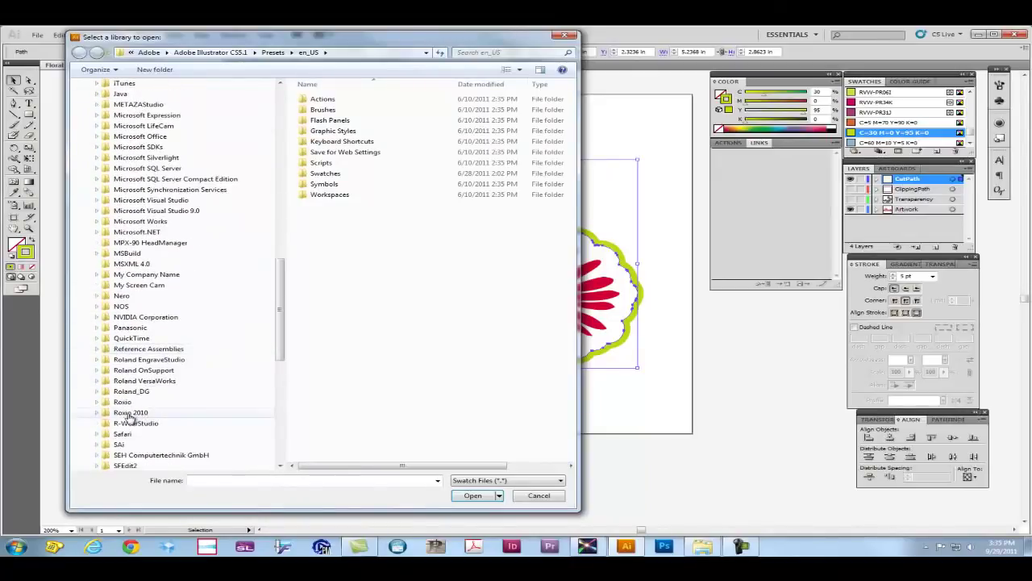
{"action": "scroll", "coordinate": [129, 413], "scroll_direction": "down", "scroll_amount": 1}
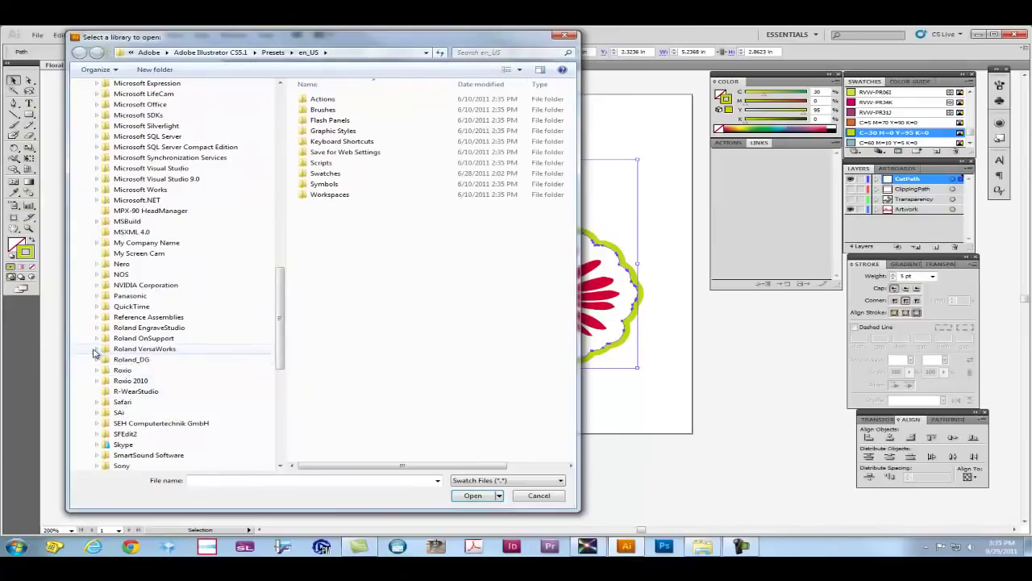
{"action": "left_click", "coordinate": [96, 350]}
{"action": "left_click", "coordinate": [104, 401]}
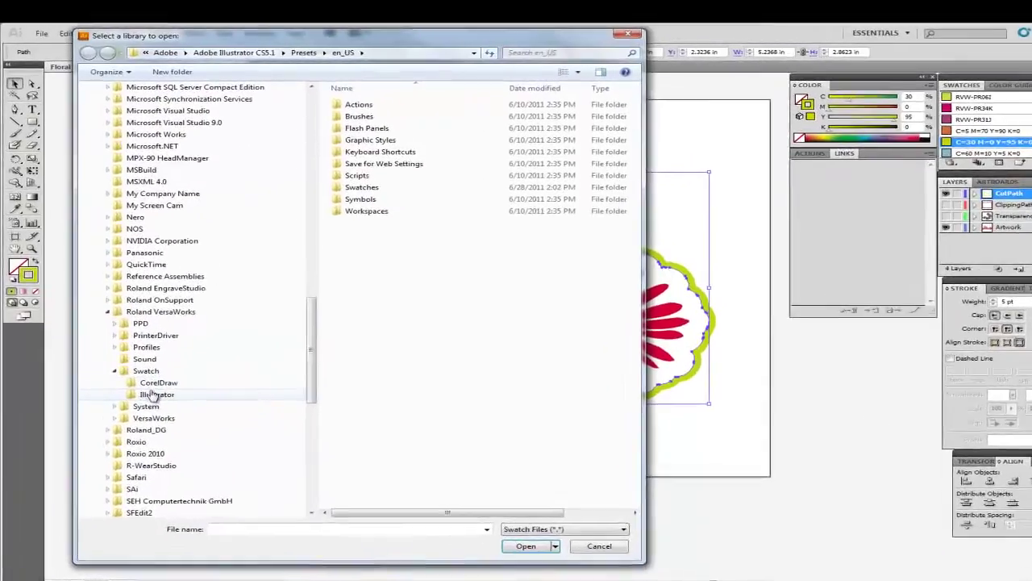
{"action": "left_click", "coordinate": [136, 362]}
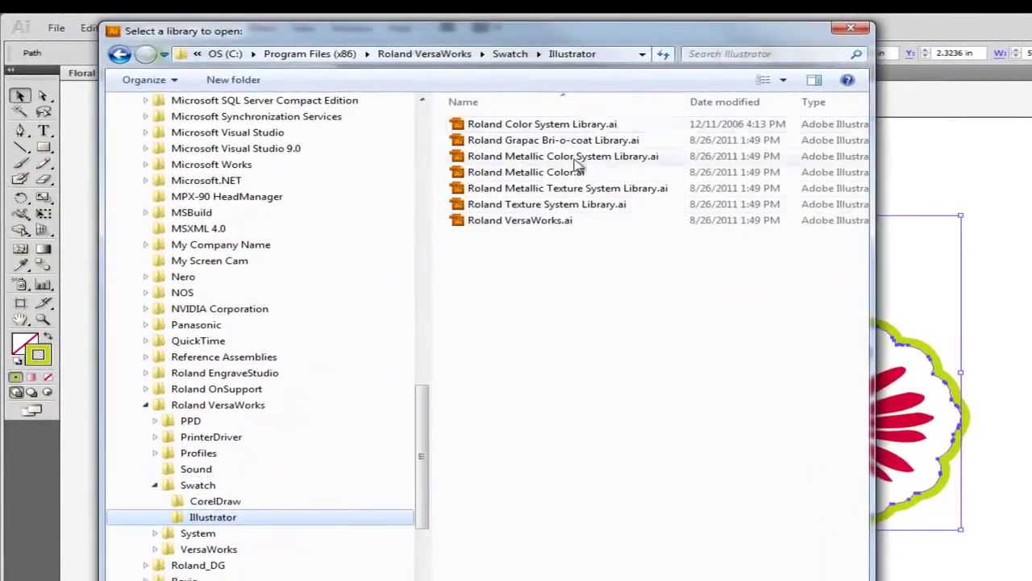
Step: Open Roland VersaWorks.ai as a swatch library and dock its panel
{"action": "left_click", "coordinate": [555, 226]}
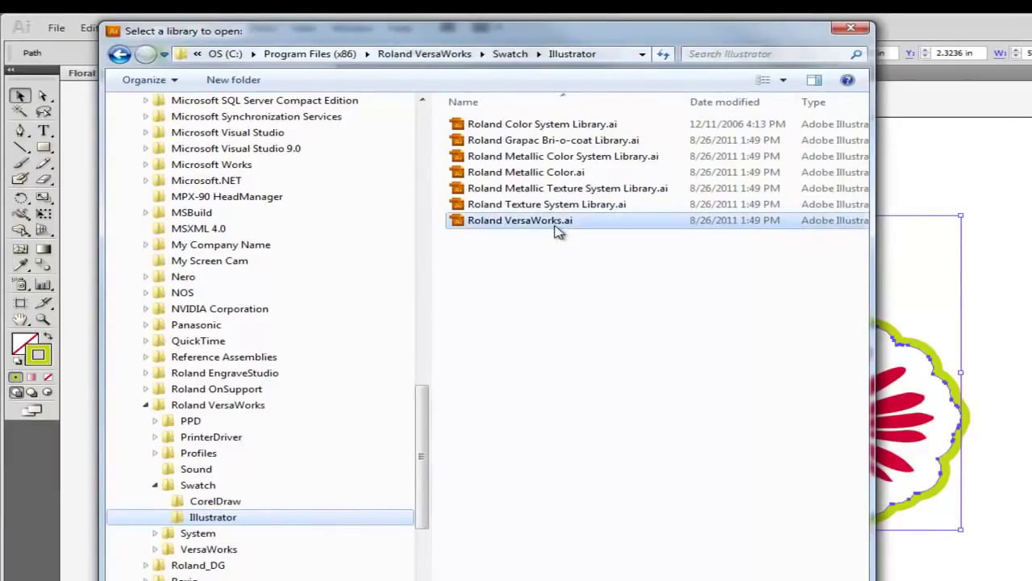
{"action": "left_click", "coordinate": [474, 497]}
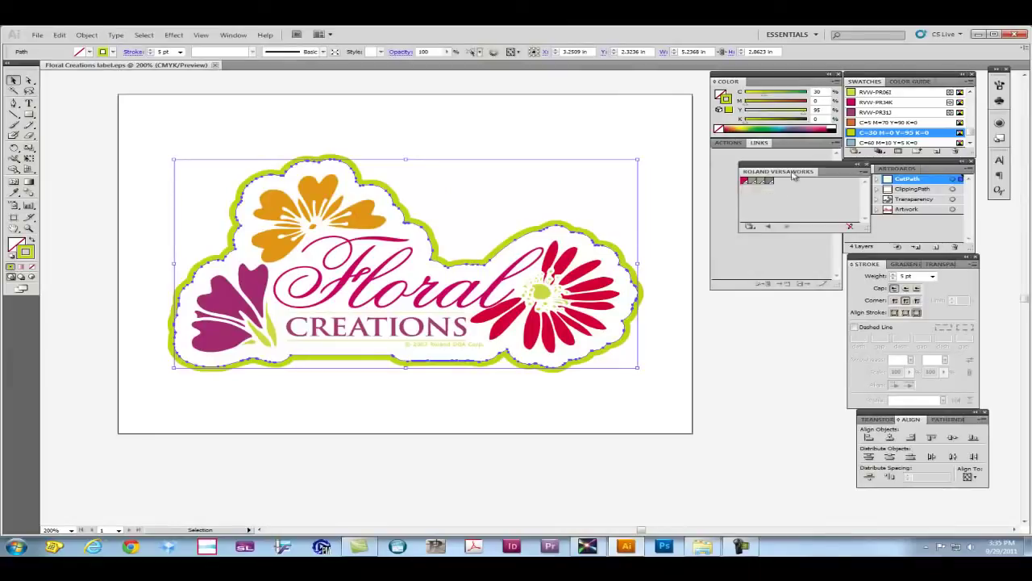
{"action": "left_click_drag", "start_coordinate": [799, 171], "coordinate": [770, 162]}
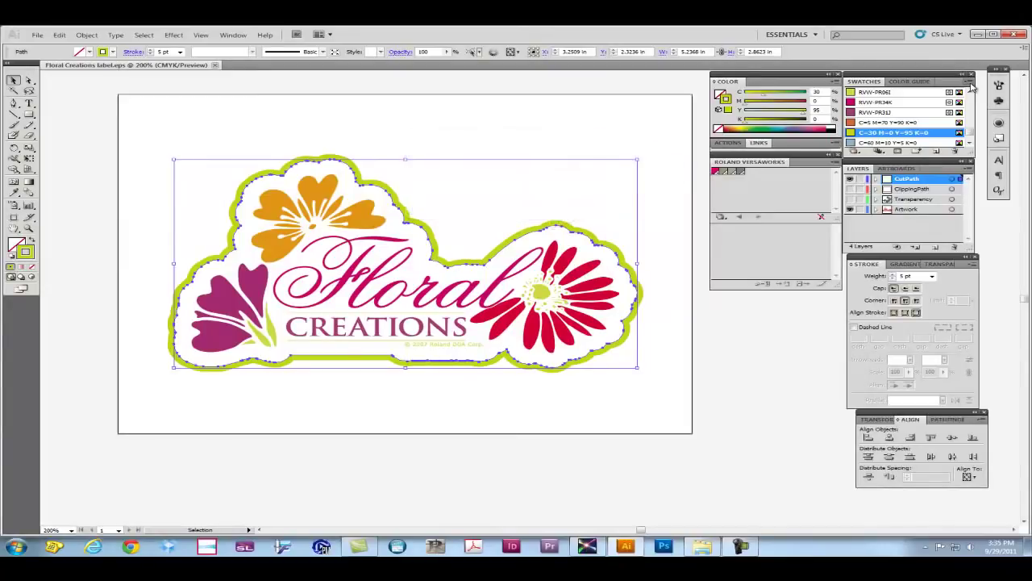
Step: Create a spot colour swatch named CutContour with magenta raised to 76%
{"action": "left_click", "coordinate": [970, 81]}
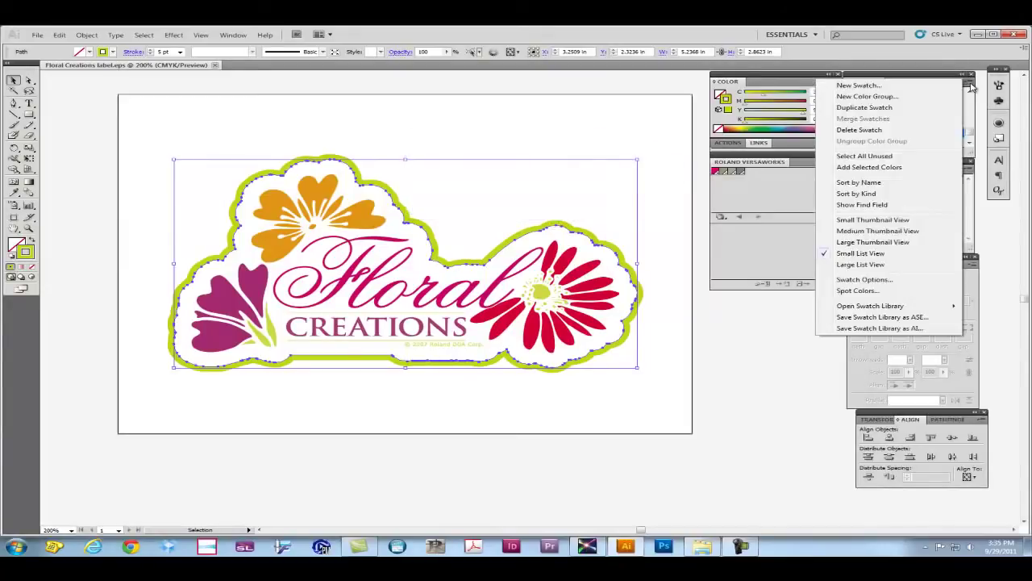
{"action": "left_click", "coordinate": [913, 86]}
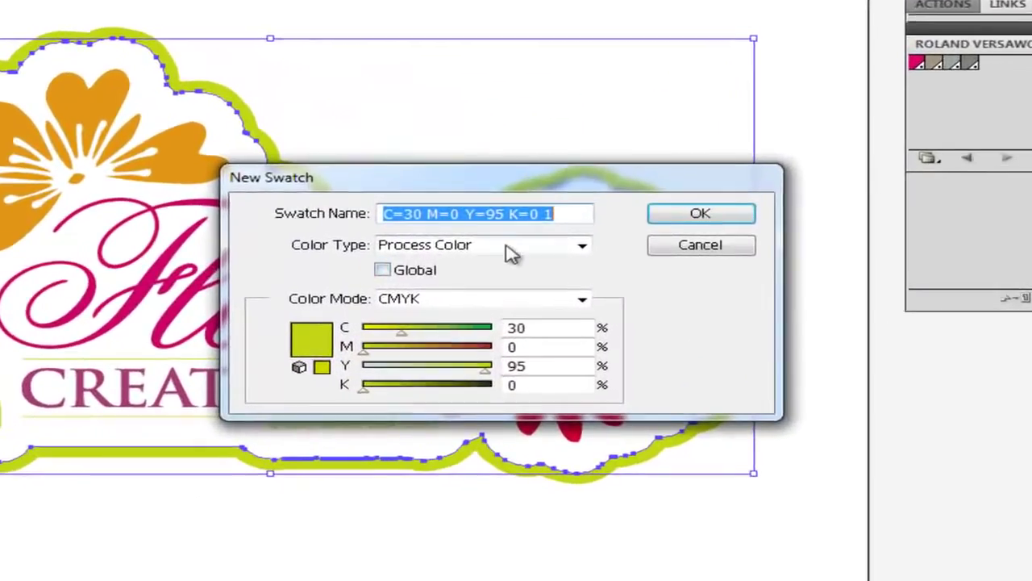
{"action": "left_click", "coordinate": [521, 250]}
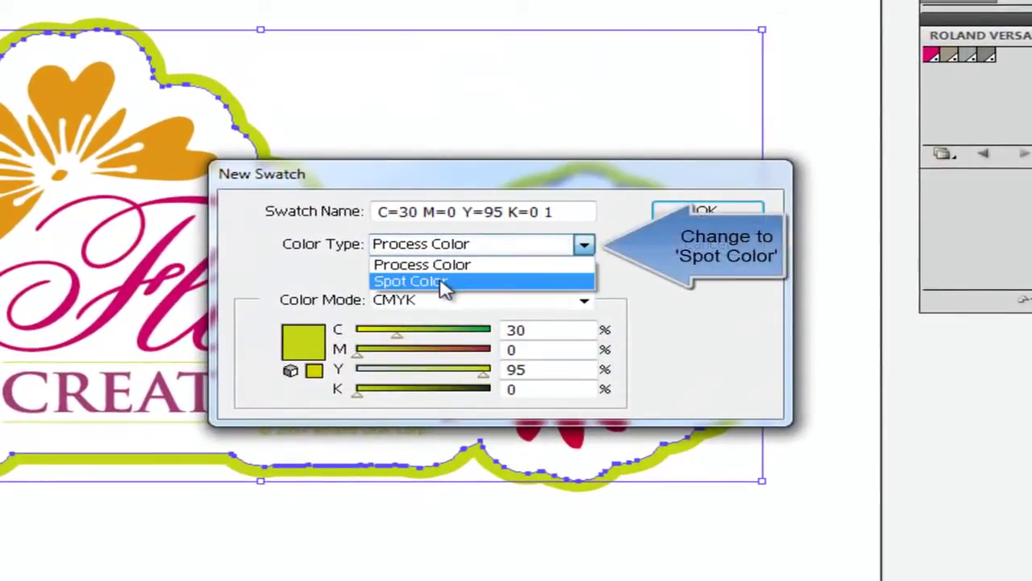
{"action": "left_click", "coordinate": [444, 289]}
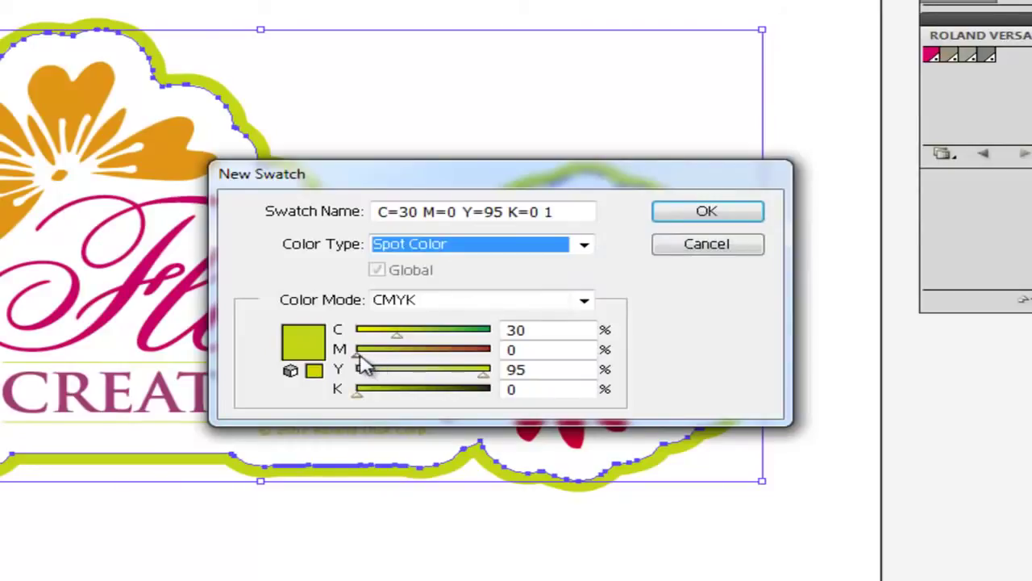
{"action": "left_click_drag", "start_coordinate": [359, 358], "coordinate": [459, 361]}
{"action": "left_click_drag", "start_coordinate": [597, 211], "coordinate": [288, 203]}
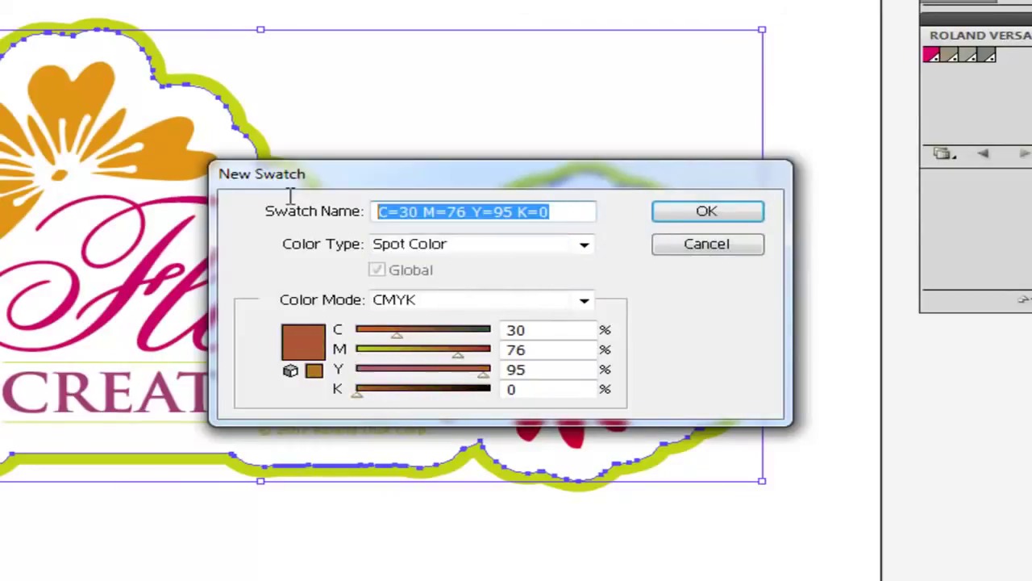
{"action": "type", "text": "C"}
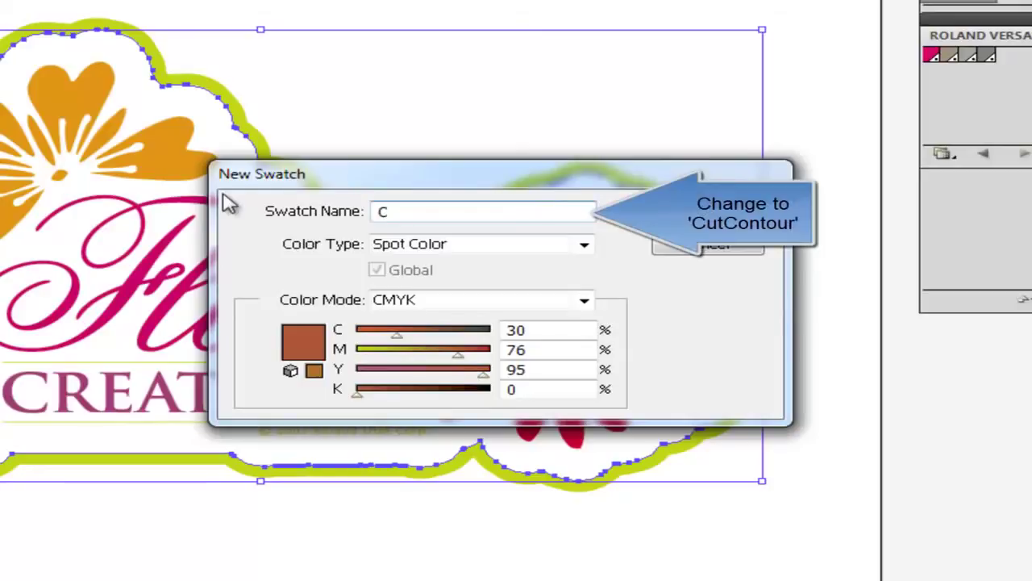
{"action": "type", "text": "utContour"}
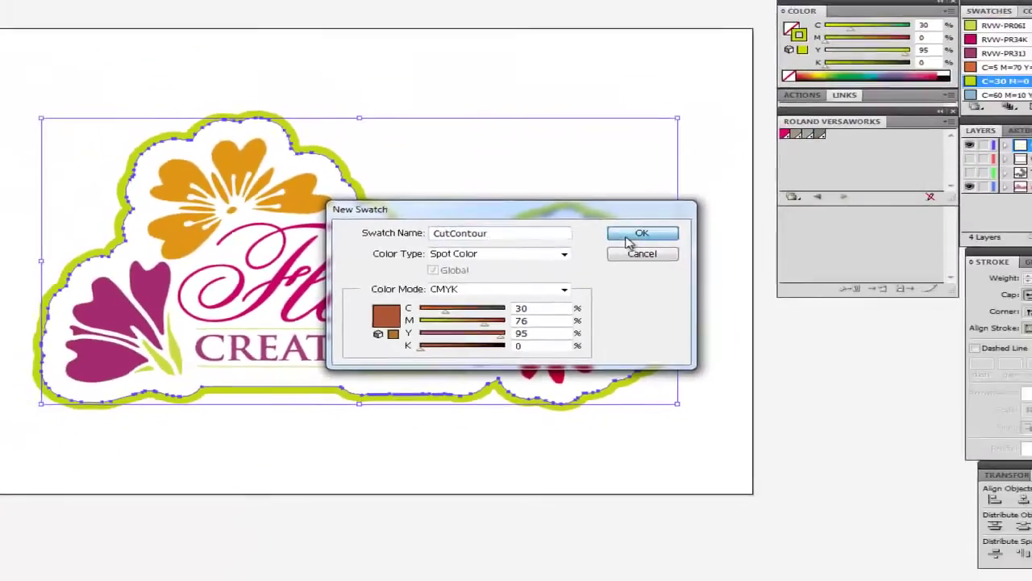
{"action": "left_click", "coordinate": [704, 211]}
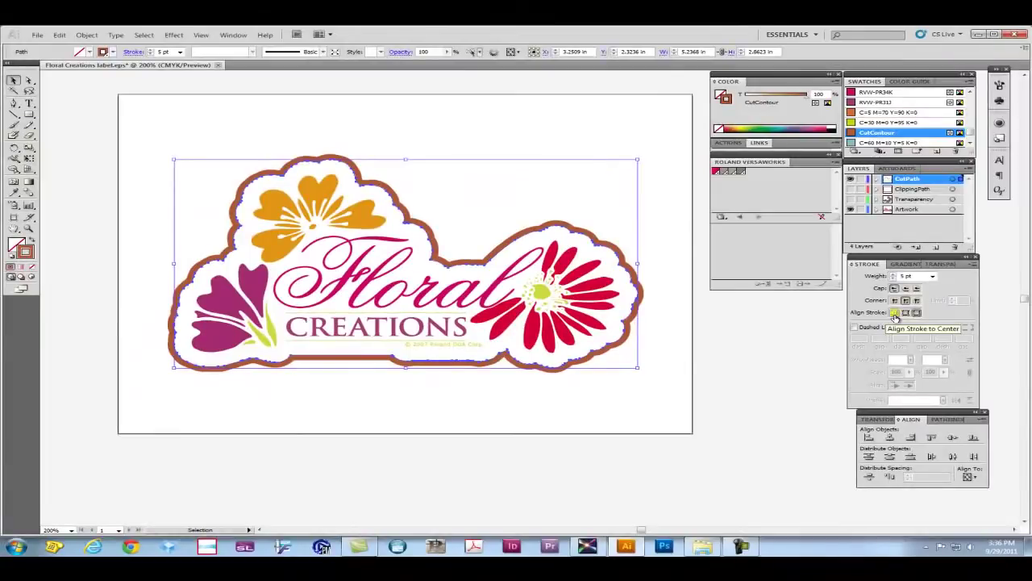
Step: Centre the cut path's stroke, set its weight to 0.25 pt, and deselect it
{"action": "left_click", "coordinate": [895, 314]}
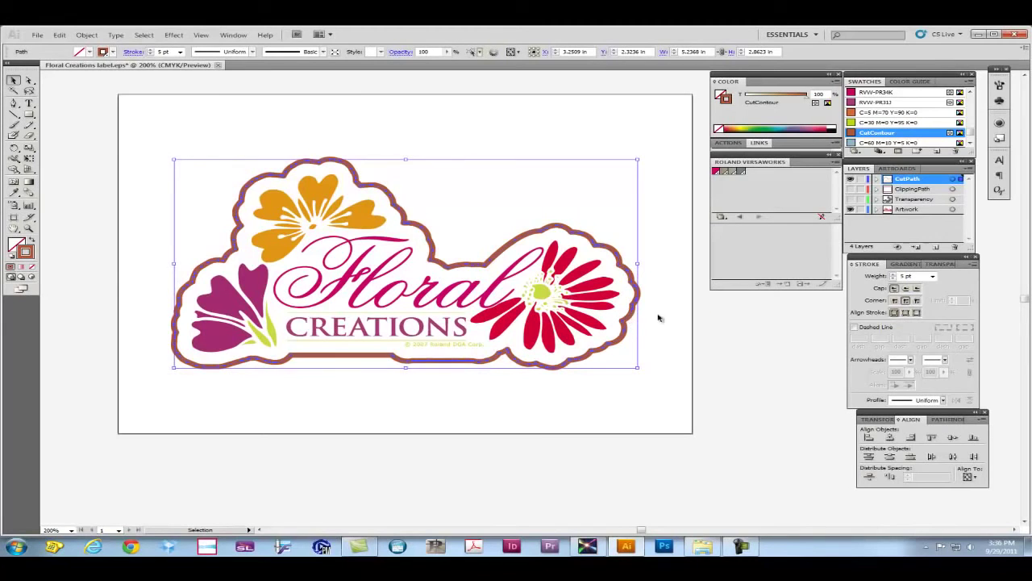
{"action": "left_click", "coordinate": [933, 276]}
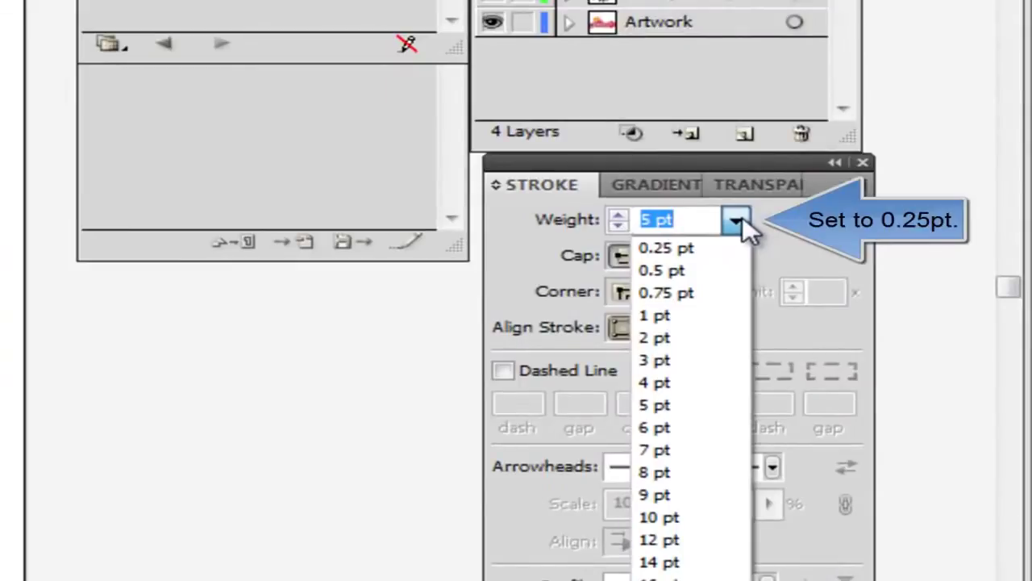
{"action": "left_click", "coordinate": [666, 248]}
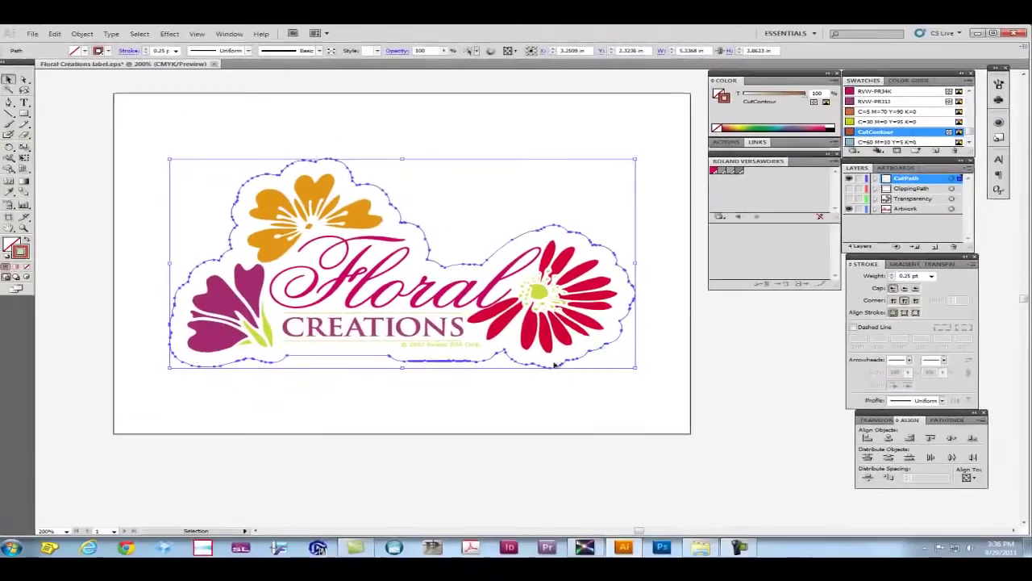
{"action": "left_click", "coordinate": [211, 235]}
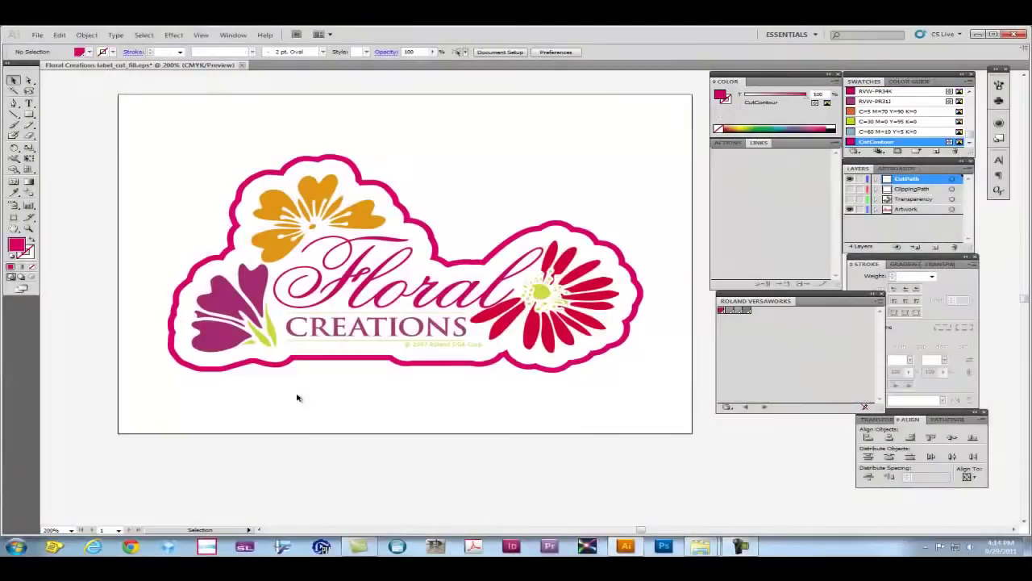
Step: Select the magenta cut-contour outline
{"action": "left_click", "coordinate": [468, 366]}
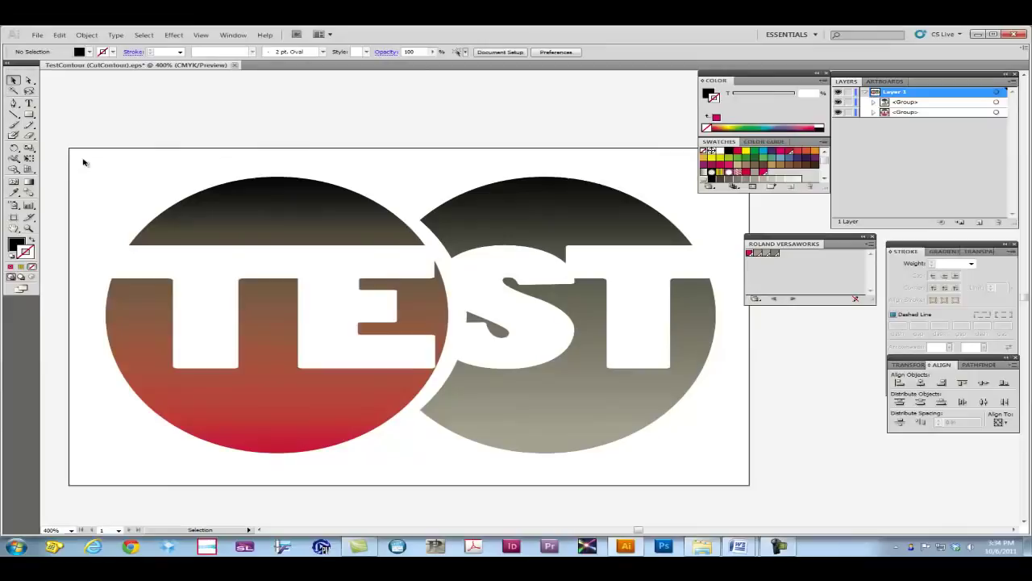
Step: Select all the TEST artwork and expand both of its groups in the Layers panel
{"action": "left_click_drag", "start_coordinate": [83, 159], "coordinate": [734, 470]}
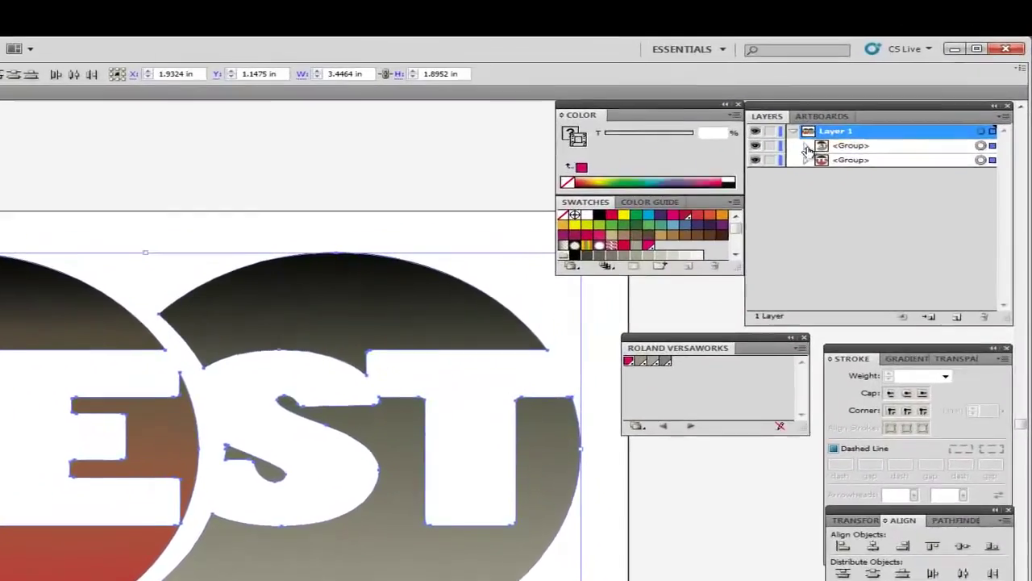
{"action": "left_click", "coordinate": [865, 108]}
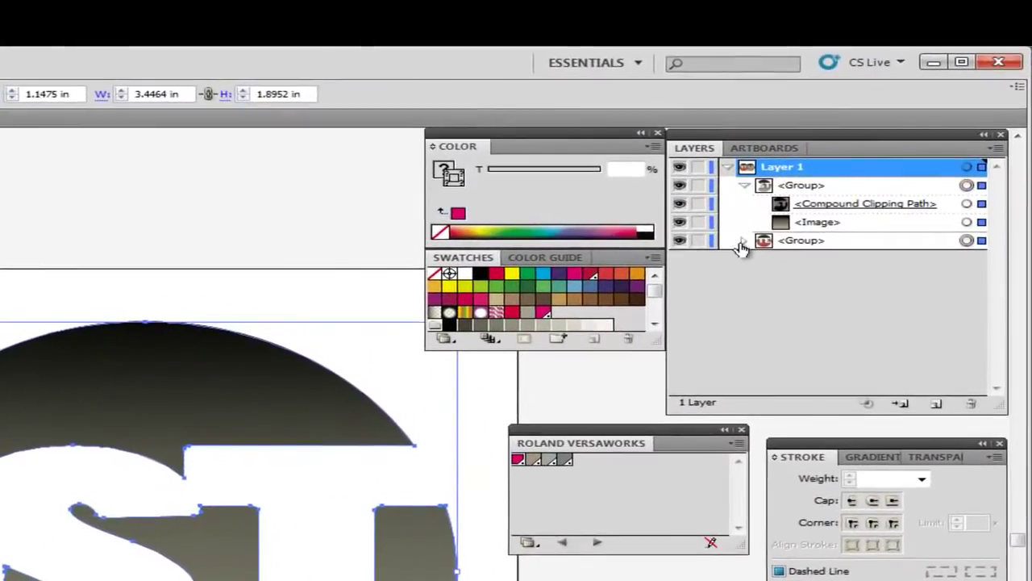
{"action": "left_click", "coordinate": [742, 242]}
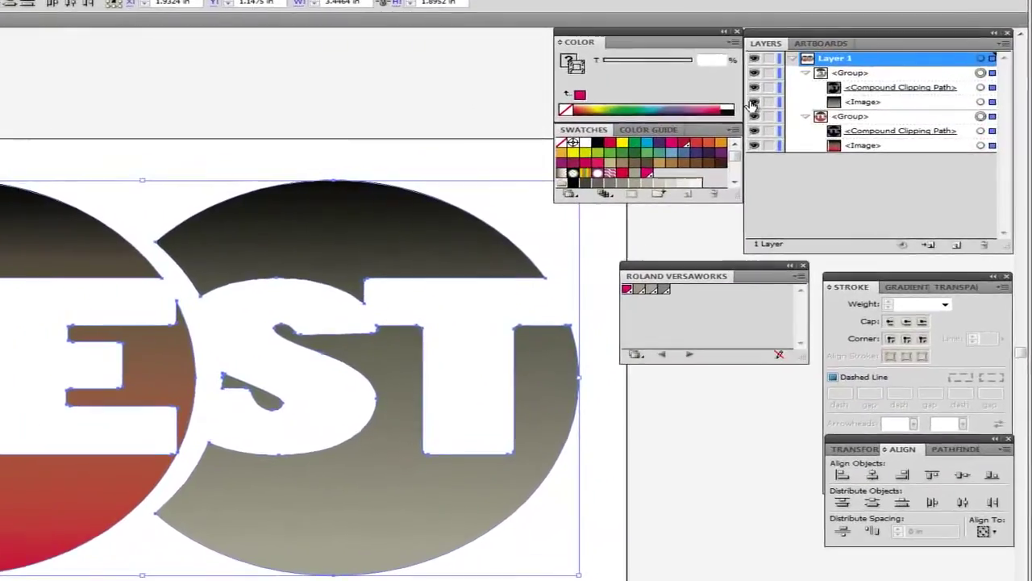
Step: Hide the gradient images in both TEST circles
{"action": "left_click", "coordinate": [777, 107]}
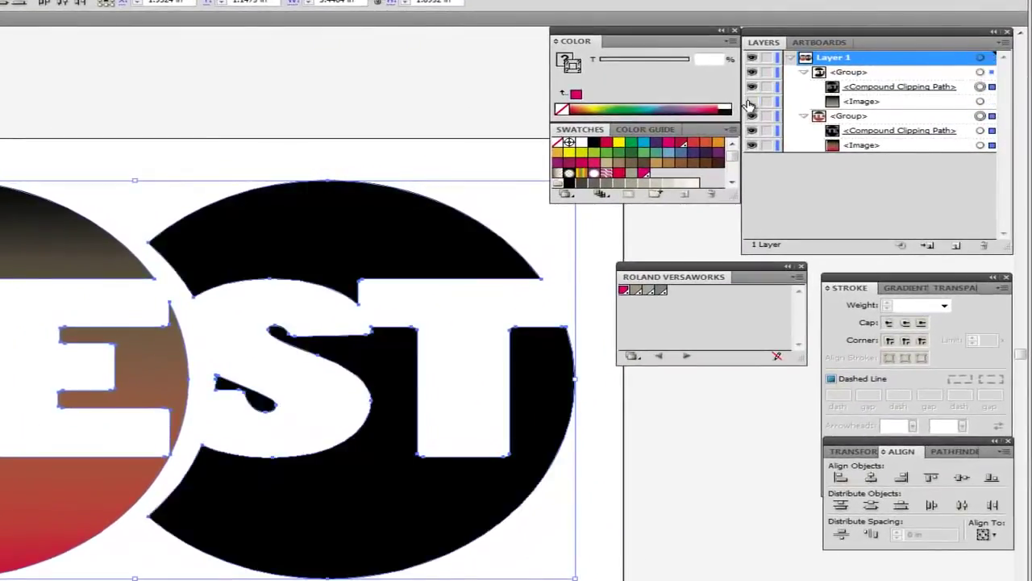
{"action": "left_click", "coordinate": [751, 146]}
{"action": "left_click", "coordinate": [863, 198]}
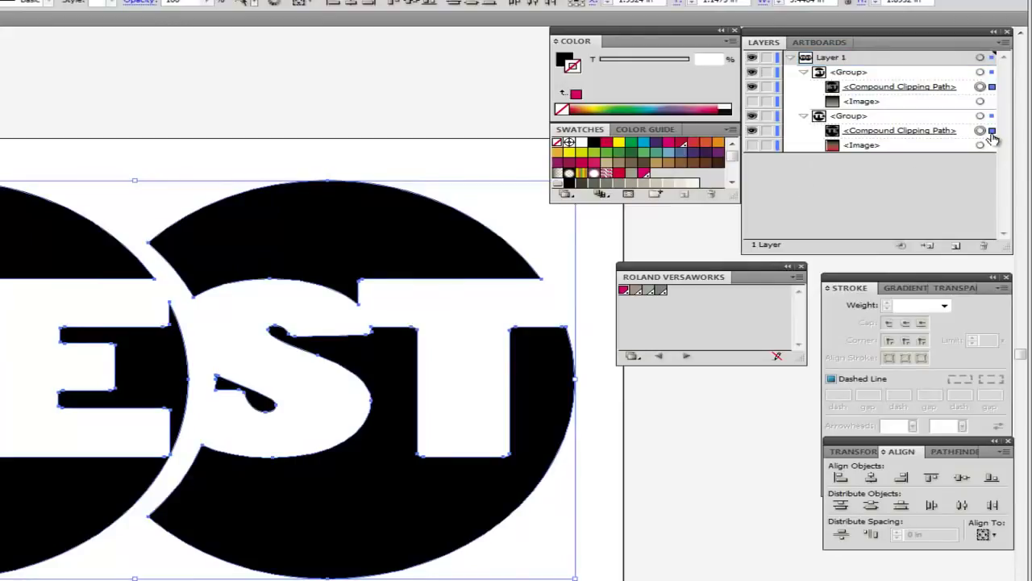
Step: Give both compound clipping paths a CutContour stroke of 0.25 pt
{"action": "left_click", "coordinate": [992, 131]}
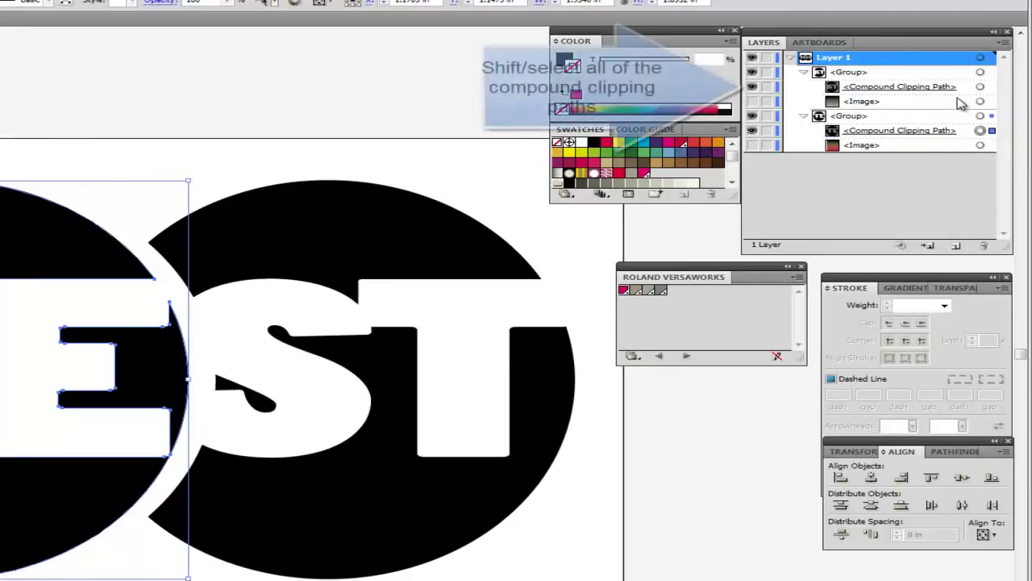
{"action": "left_click", "coordinate": [991, 87], "text": "shift"}
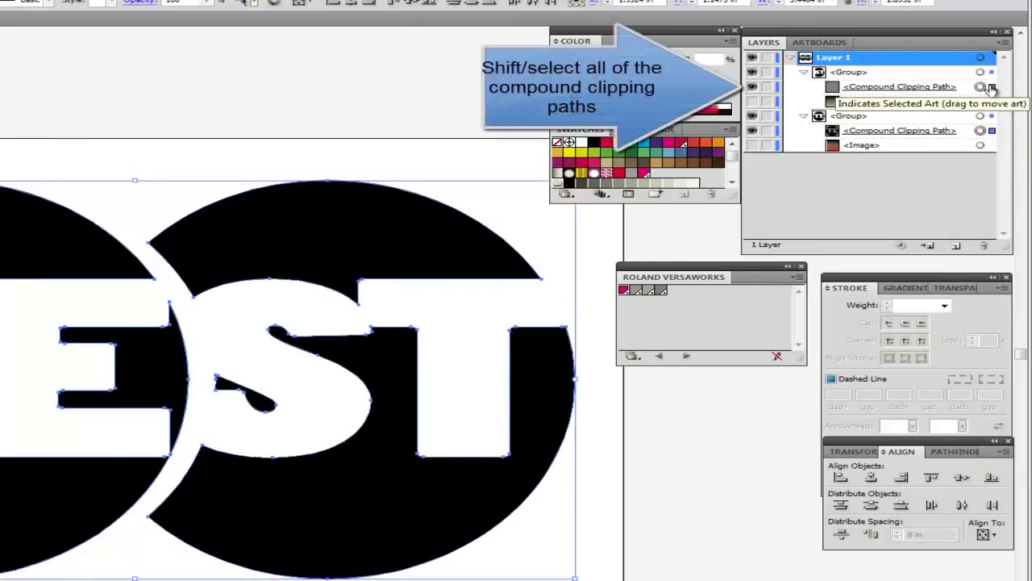
{"action": "left_click", "coordinate": [623, 291]}
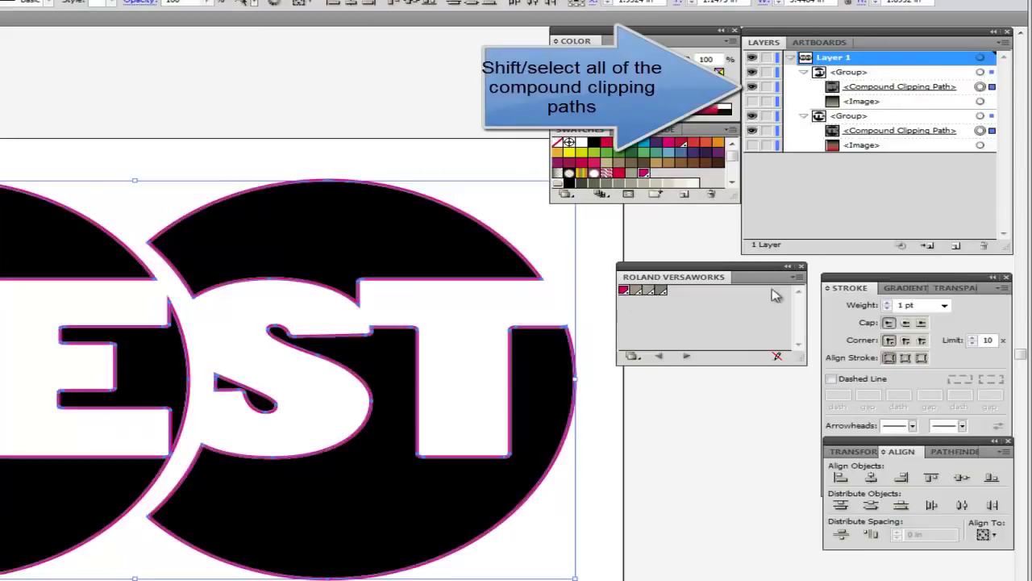
{"action": "left_click", "coordinate": [944, 306]}
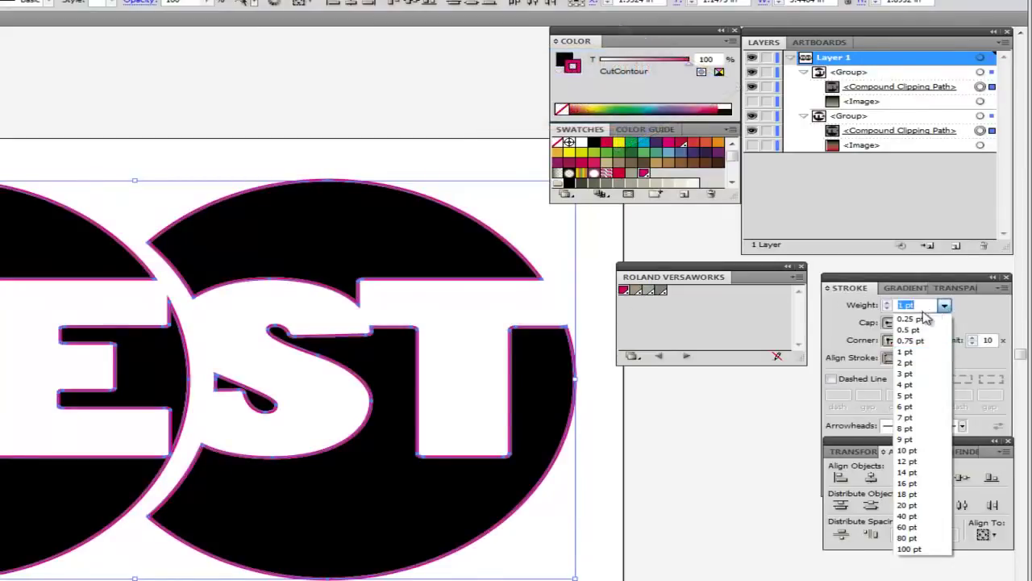
{"action": "left_click", "coordinate": [917, 319]}
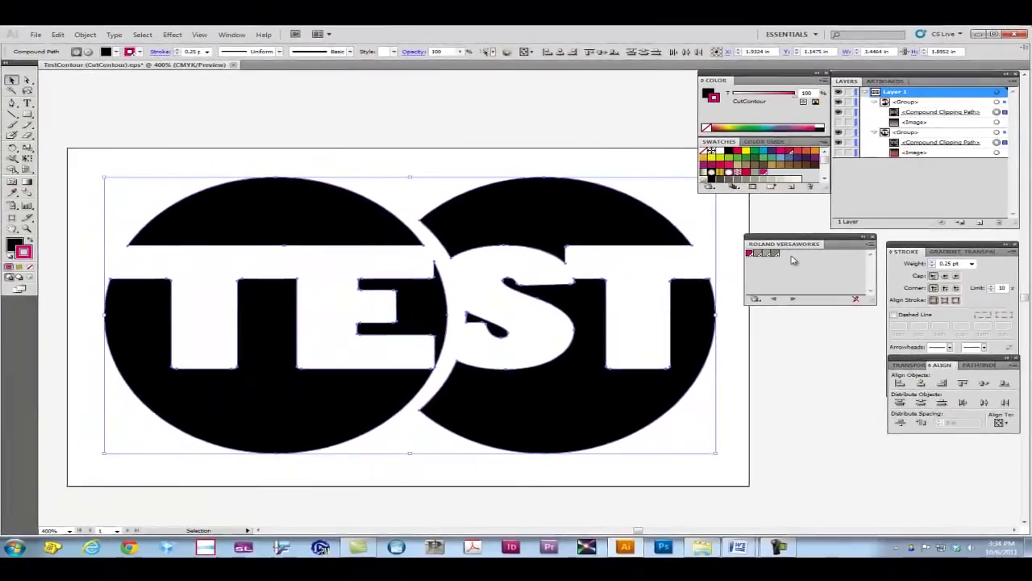
Step: Show both circles' gradient images again and deselect the TEST artwork
{"action": "left_click", "coordinate": [838, 152]}
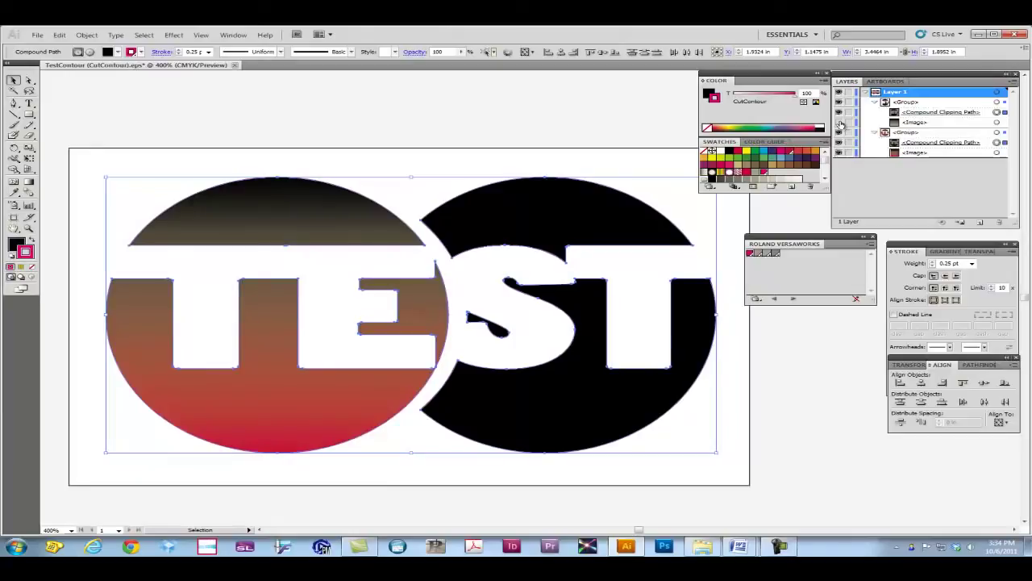
{"action": "left_click", "coordinate": [838, 122]}
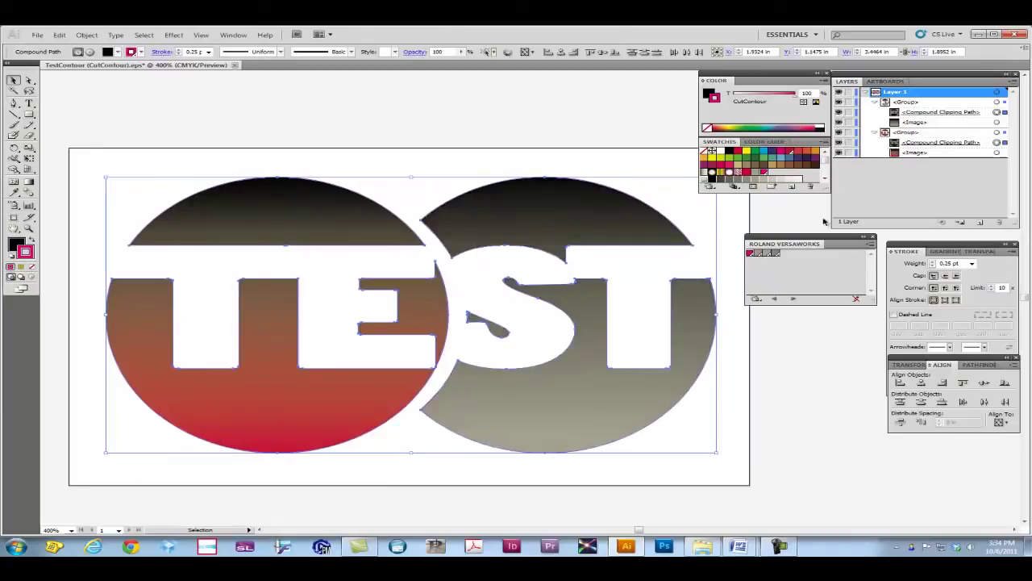
{"action": "left_click", "coordinate": [812, 334]}
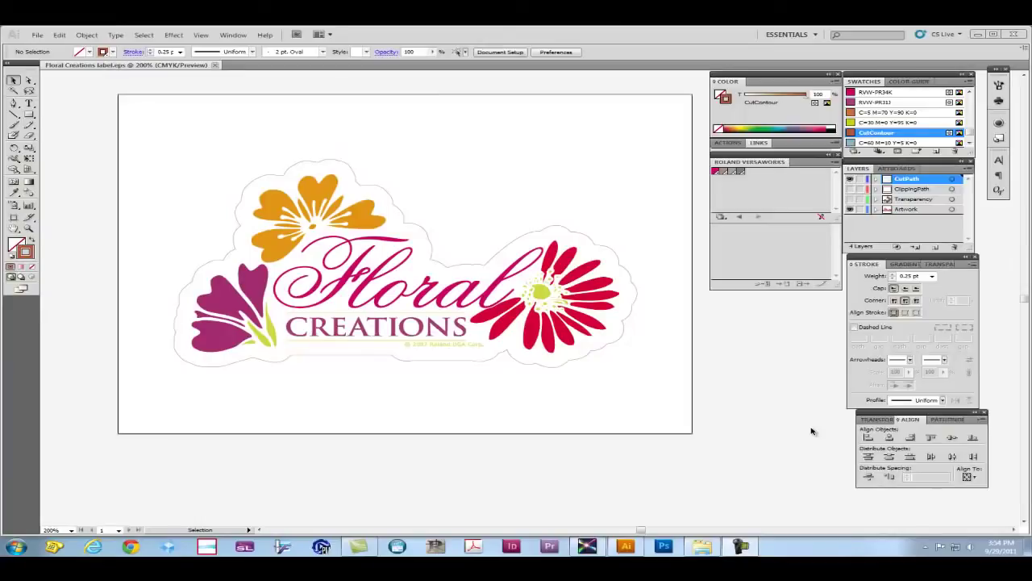
Step: Reveal the brown daisy on the Transparency layer, move it up to inspect it, then undo
{"action": "left_click", "coordinate": [218, 365]}
{"action": "left_click", "coordinate": [274, 384]}
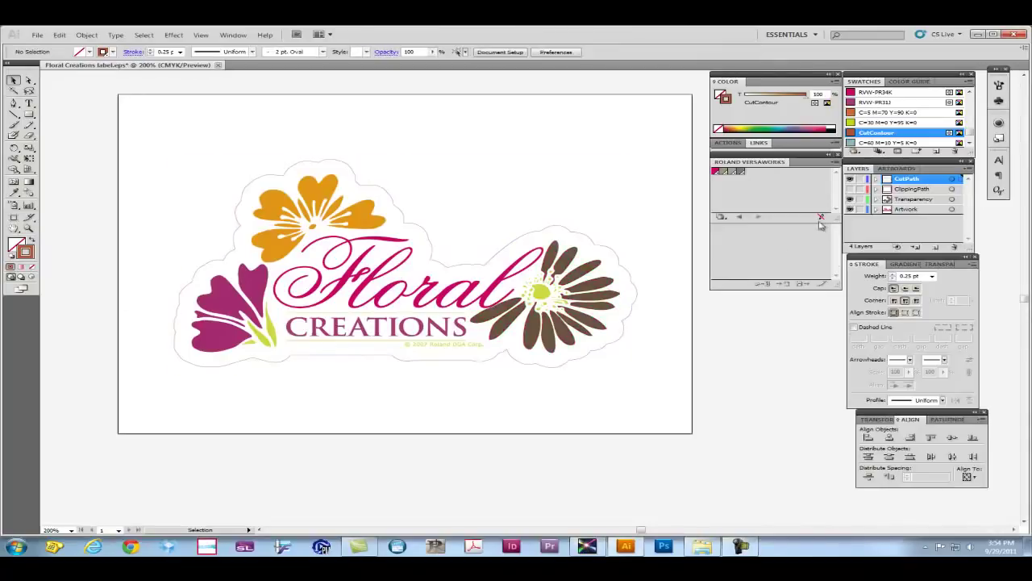
{"action": "left_click", "coordinate": [588, 276]}
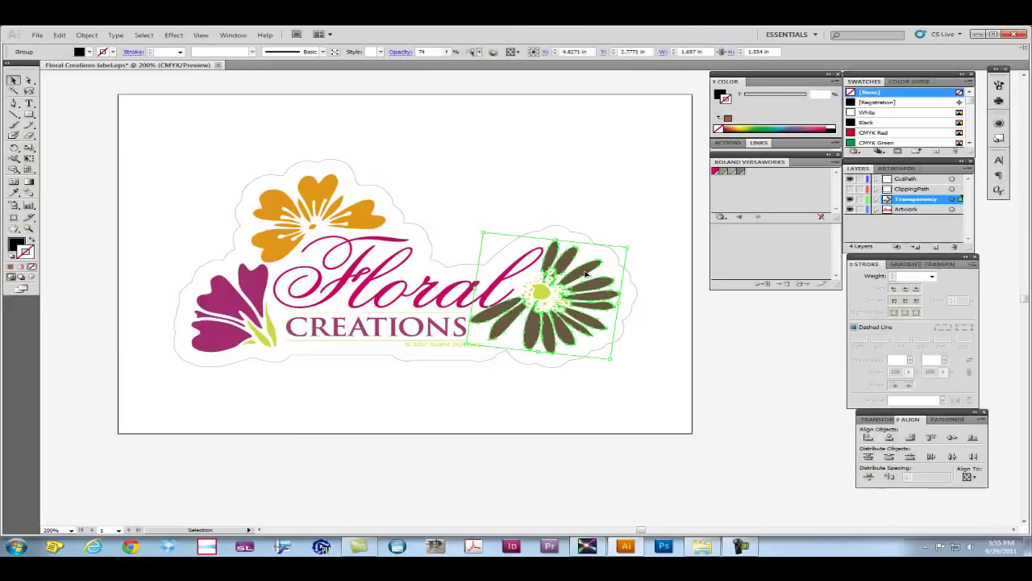
{"action": "left_click_drag", "start_coordinate": [588, 277], "coordinate": [602, 194]}
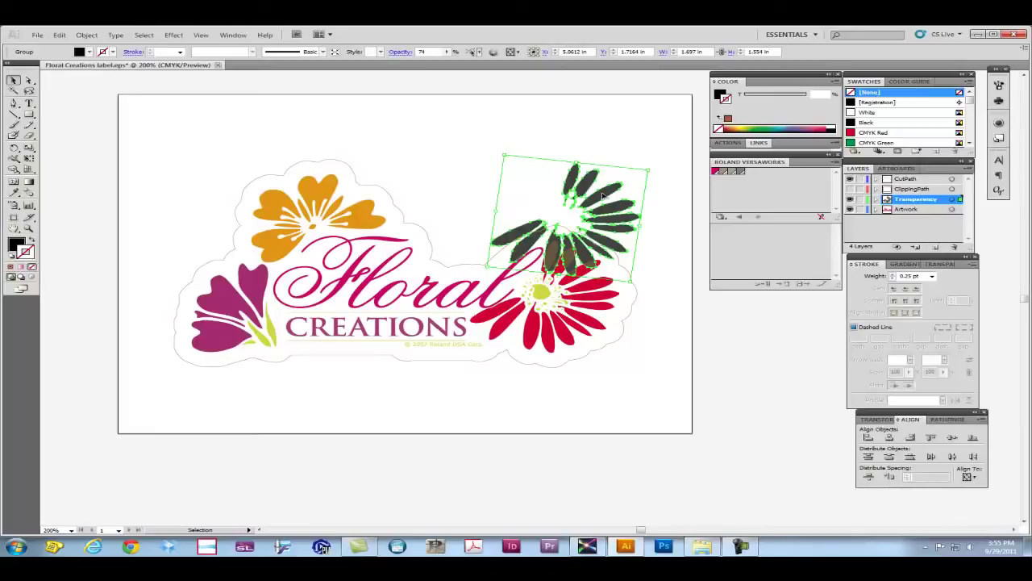
{"action": "key", "text": "ctrl+z"}
{"action": "key", "text": "ctrl+z"}
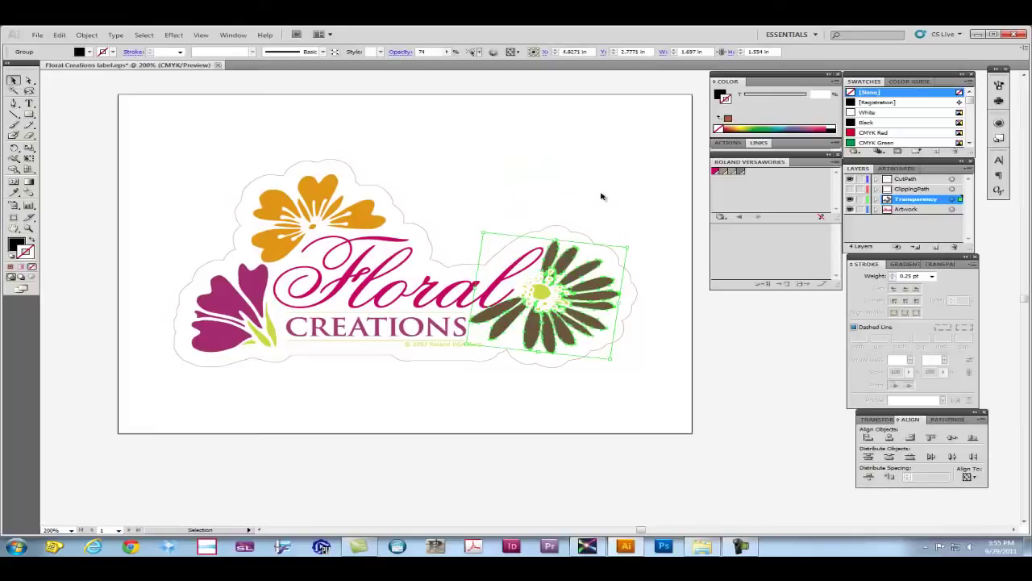
Step: Save the label as the EPS Floral Creations label_transparency.eps, accepting the spot-colour warning and EPS options
{"action": "left_click", "coordinate": [601, 196]}
{"action": "left_click", "coordinate": [37, 34]}
{"action": "left_click", "coordinate": [90, 158]}
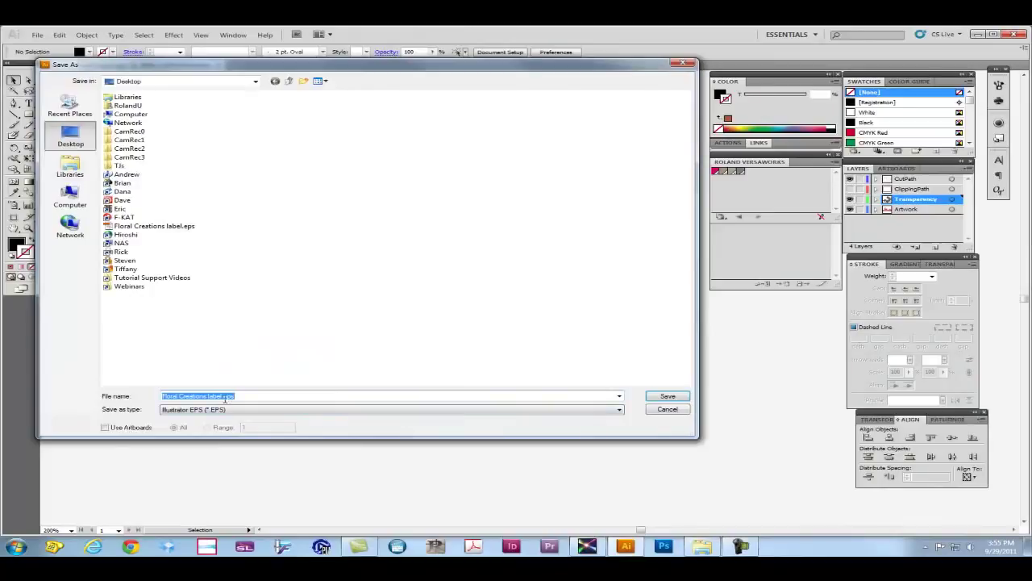
{"action": "left_click", "coordinate": [224, 396]}
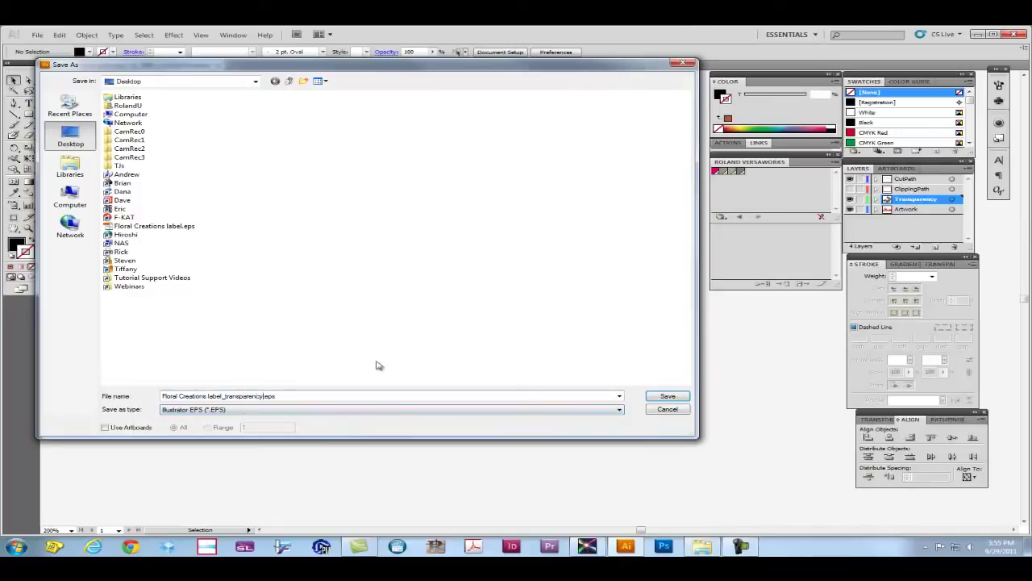
{"action": "left_click", "coordinate": [661, 399]}
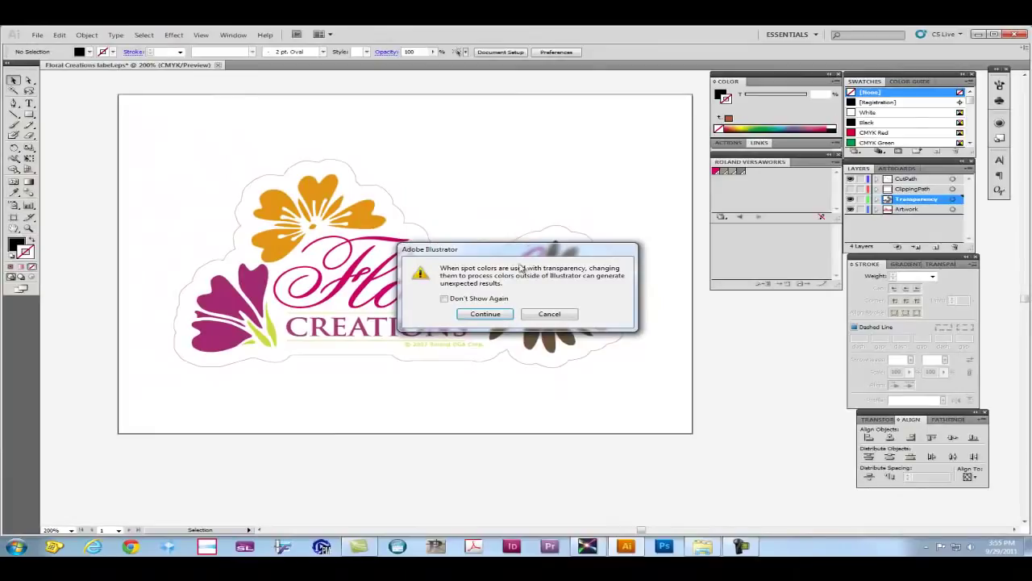
{"action": "left_click", "coordinate": [487, 314]}
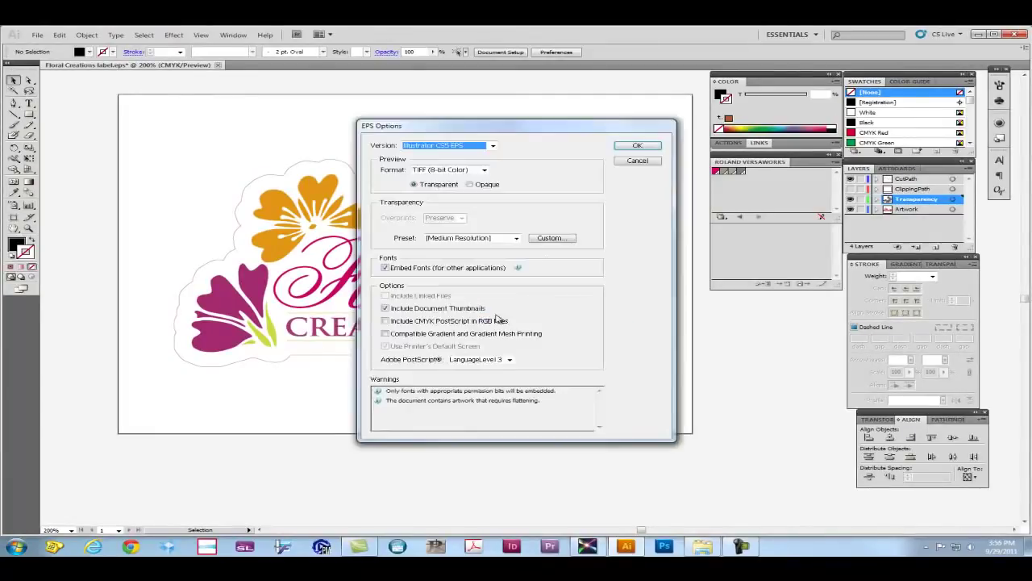
{"action": "left_click", "coordinate": [637, 147]}
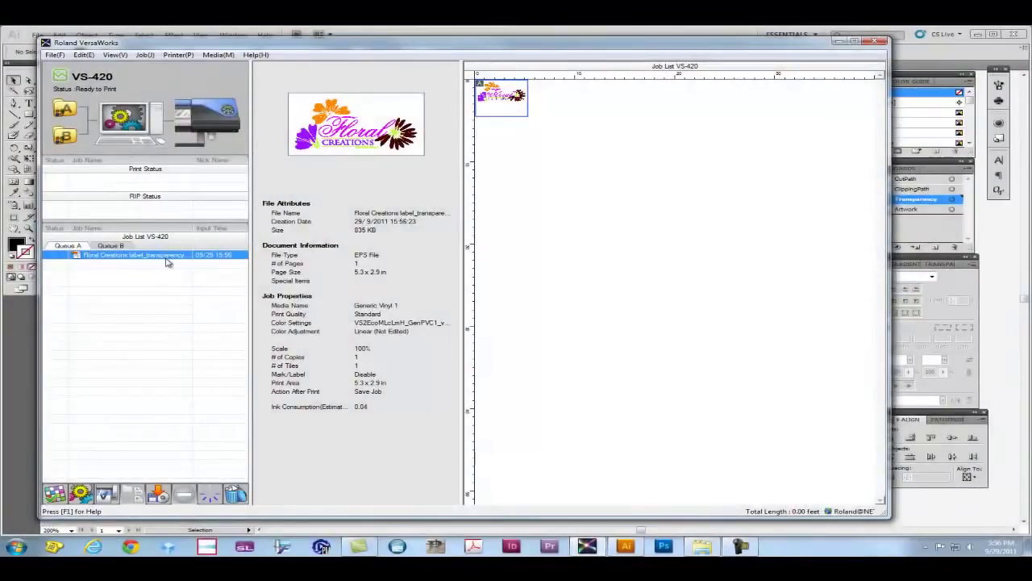
Step: Open the Floral Creations label_transparency job settings in VersaWorks and zoom the label preview in three times
{"action": "double_click", "coordinate": [166, 256]}
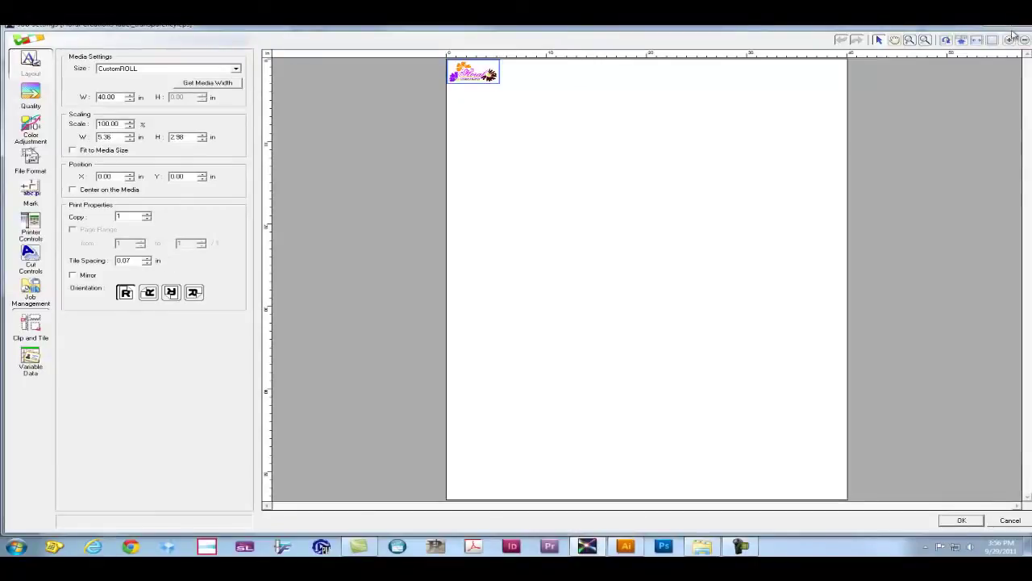
{"action": "double_click", "coordinate": [951, 29]}
{"action": "left_click", "coordinate": [949, 58]}
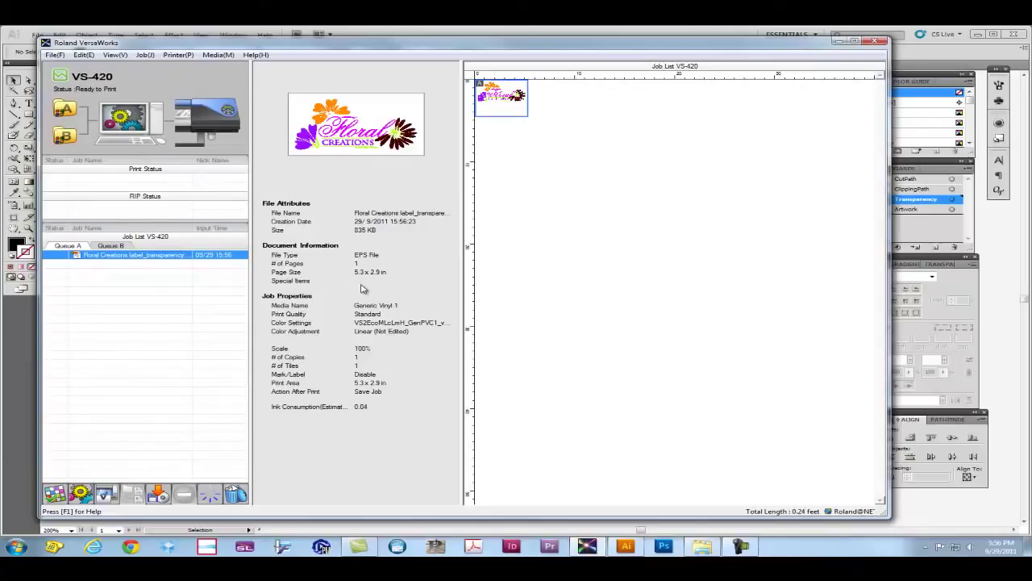
{"action": "double_click", "coordinate": [503, 97]}
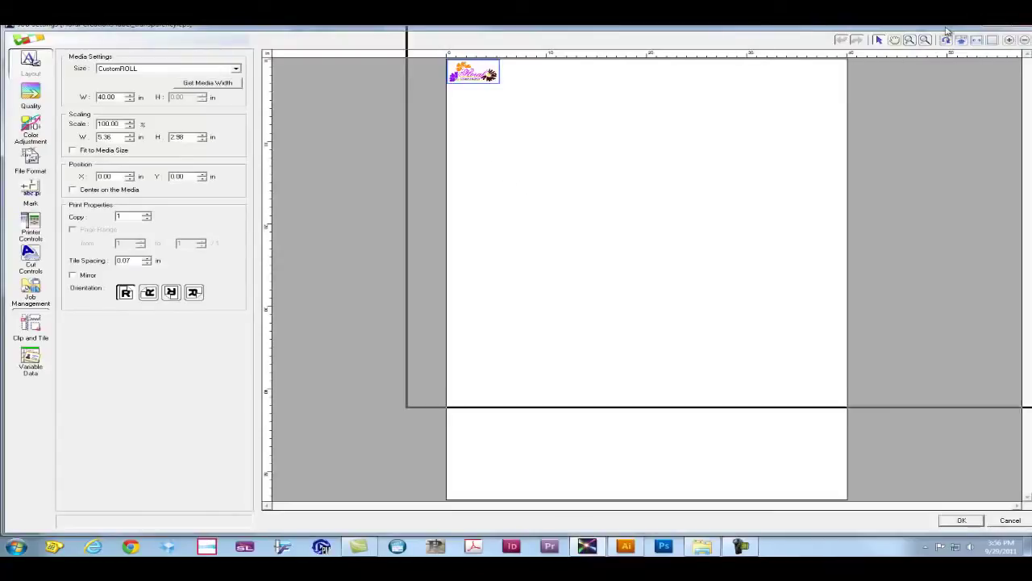
{"action": "double_click", "coordinate": [948, 31]}
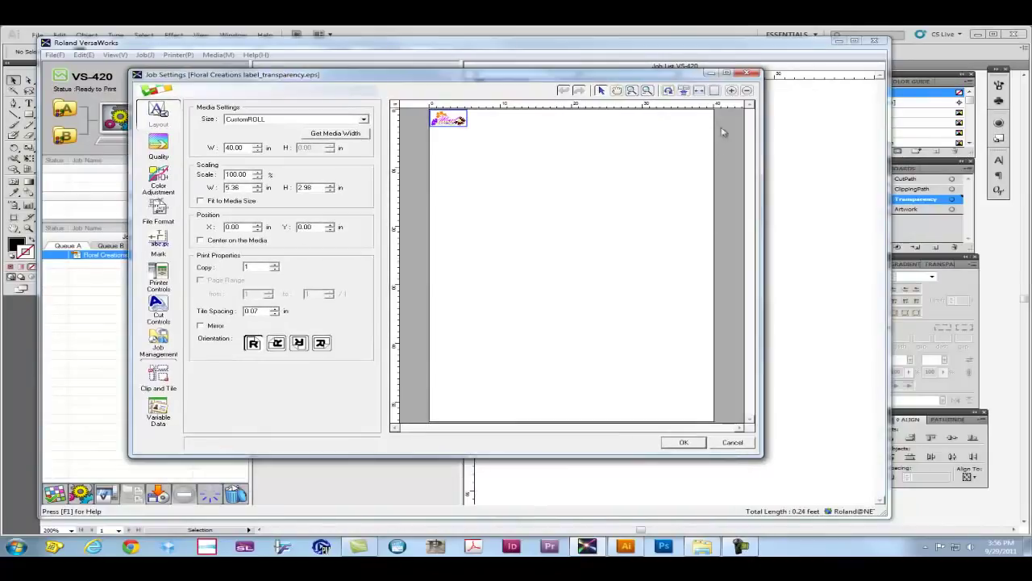
{"action": "left_click", "coordinate": [731, 90]}
{"action": "left_click", "coordinate": [732, 90]}
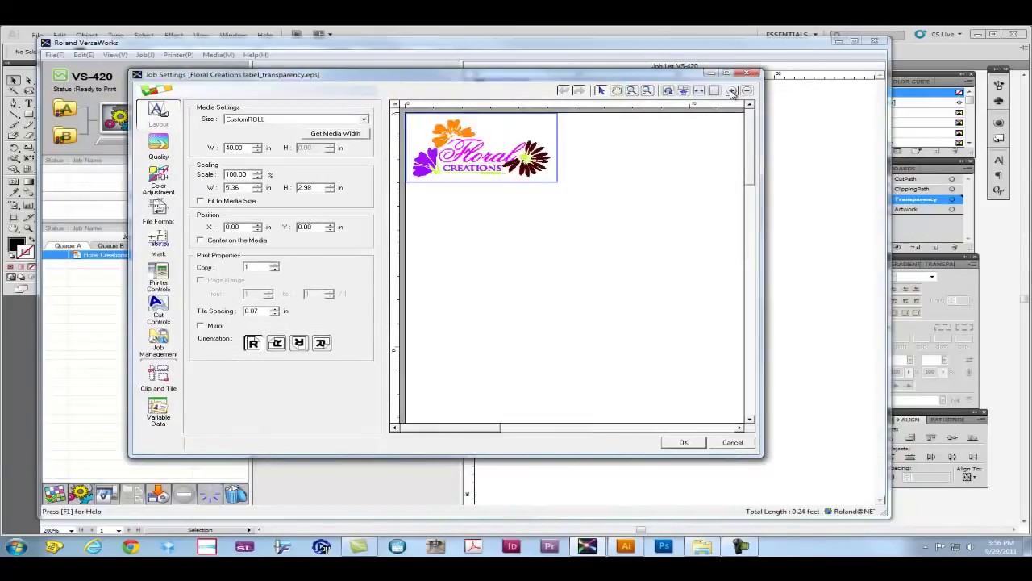
{"action": "left_click", "coordinate": [731, 91]}
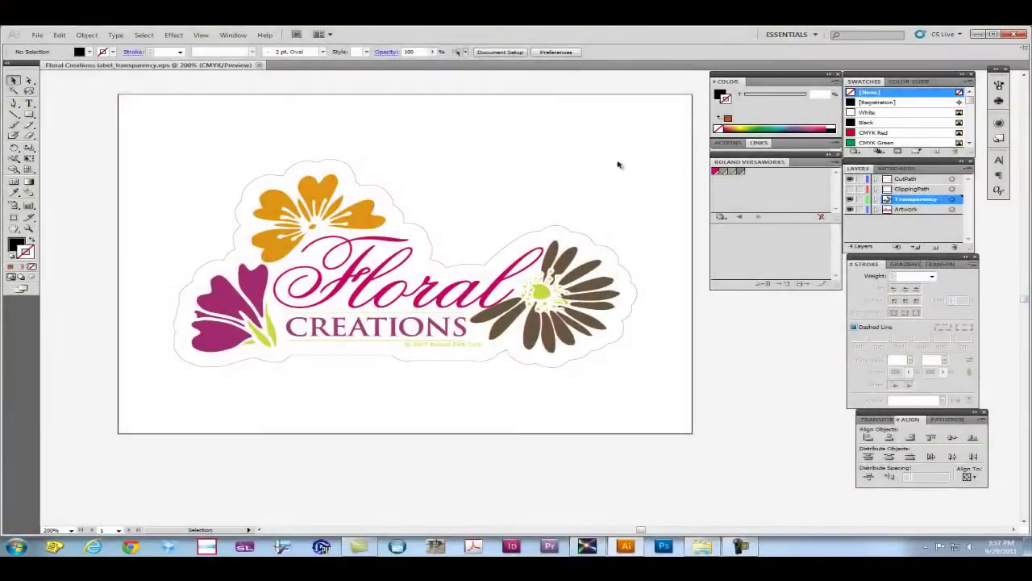
Step: Select all of the logo objects, including the cut path and brown flower group
{"action": "left_click", "coordinate": [379, 188]}
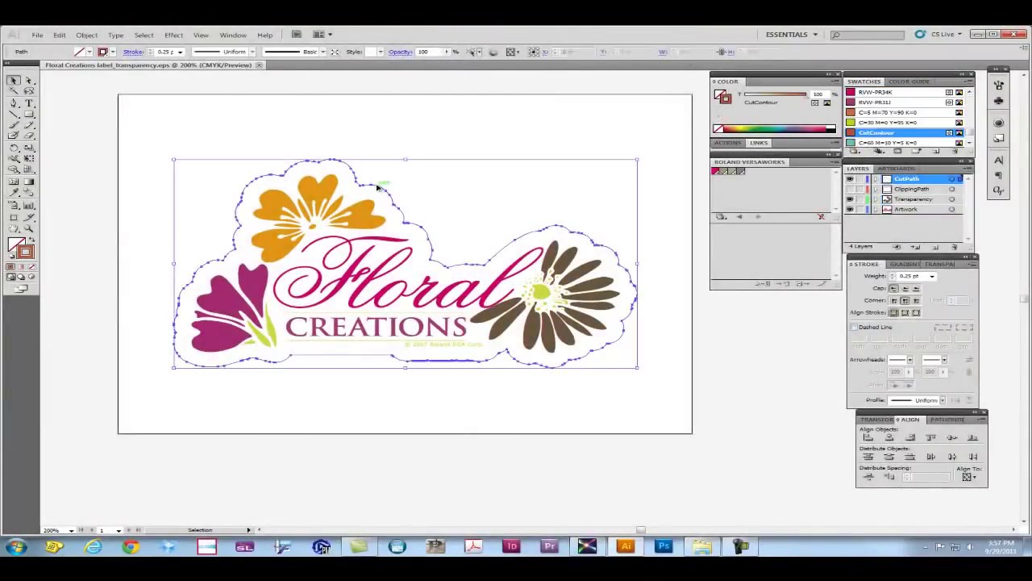
{"action": "left_click", "coordinate": [575, 278]}
{"action": "left_click_drag", "start_coordinate": [135, 104], "coordinate": [669, 403]}
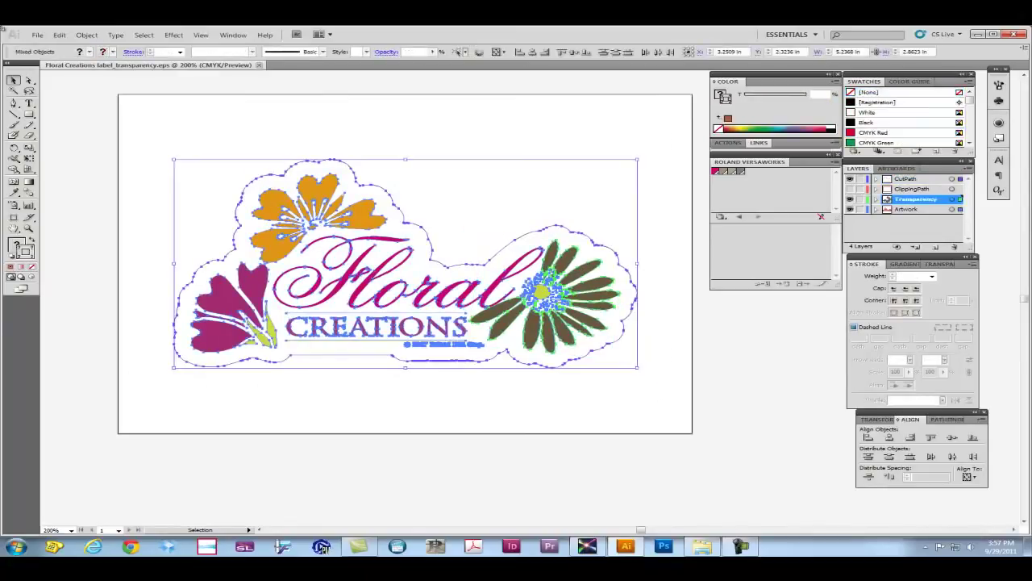
Step: Save a copy as Floral Creations label_transparency2.eps, accepting the spot-colour transparency warning
{"action": "left_click", "coordinate": [37, 35]}
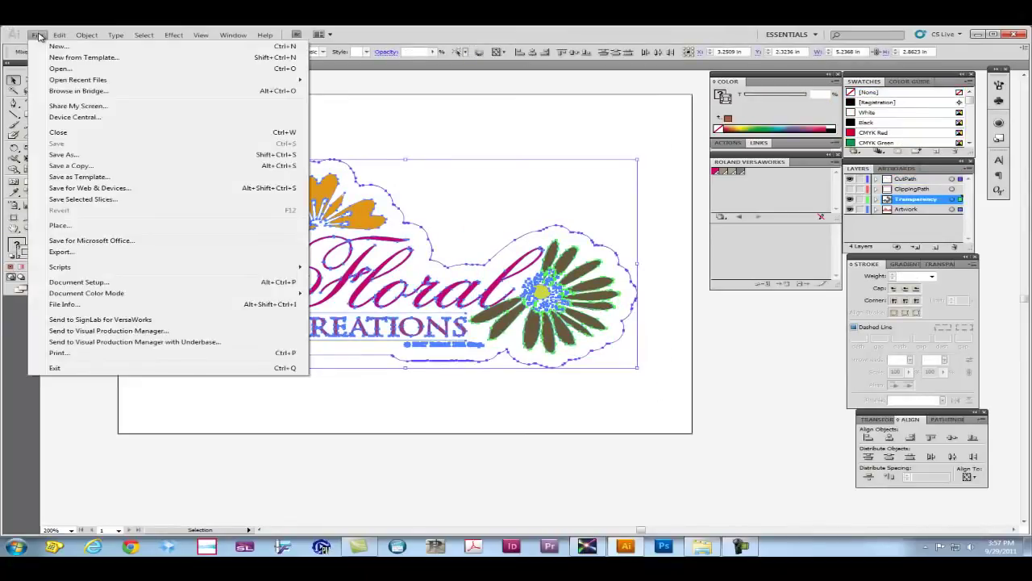
{"action": "left_click", "coordinate": [70, 155]}
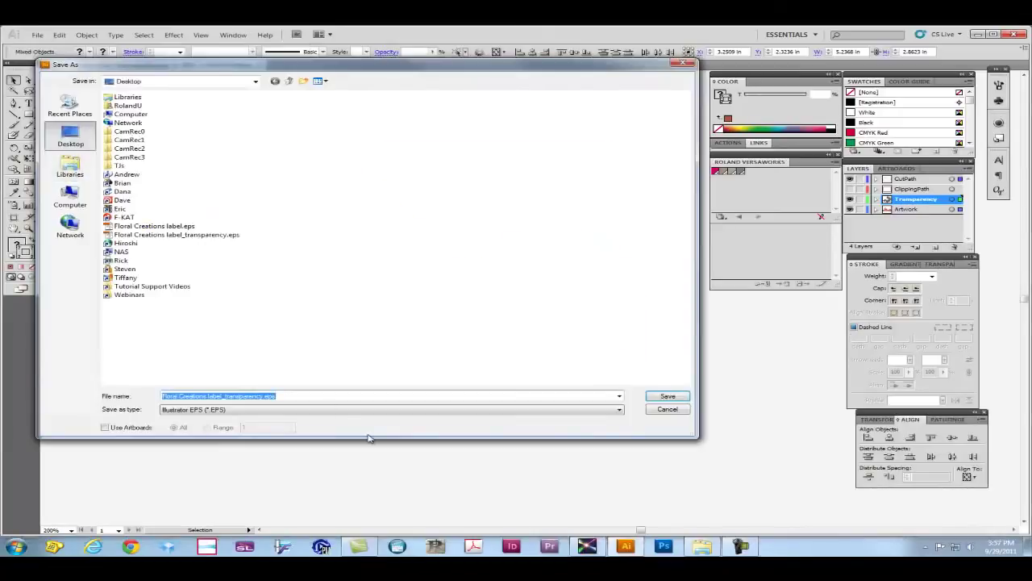
{"action": "left_click", "coordinate": [263, 397]}
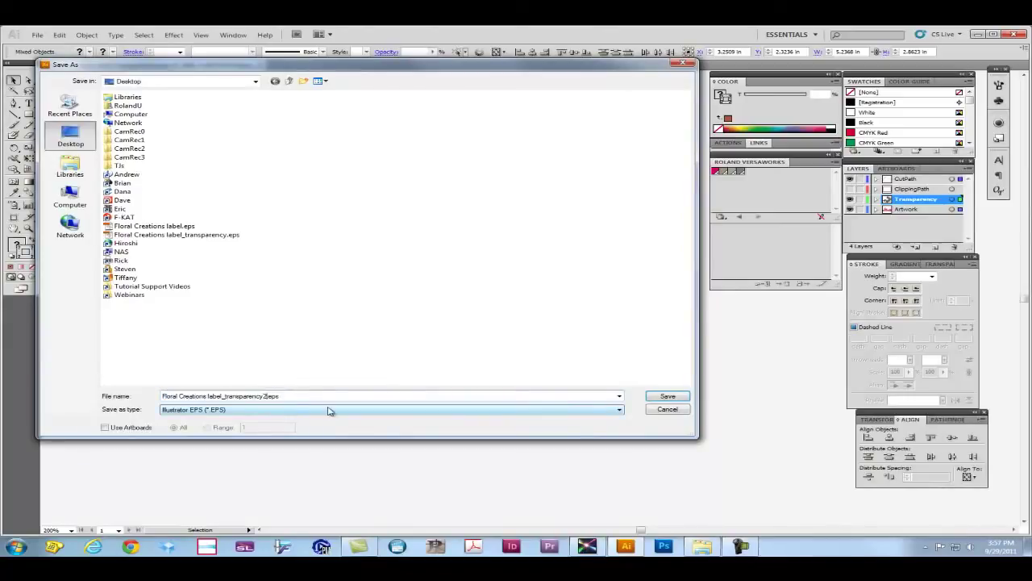
{"action": "left_click", "coordinate": [671, 397]}
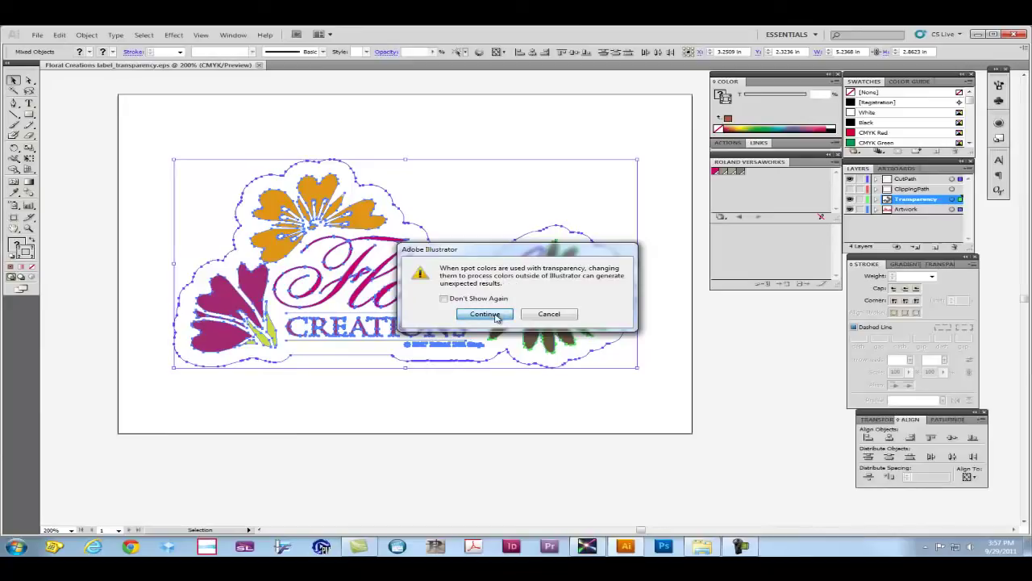
{"action": "left_click", "coordinate": [485, 313]}
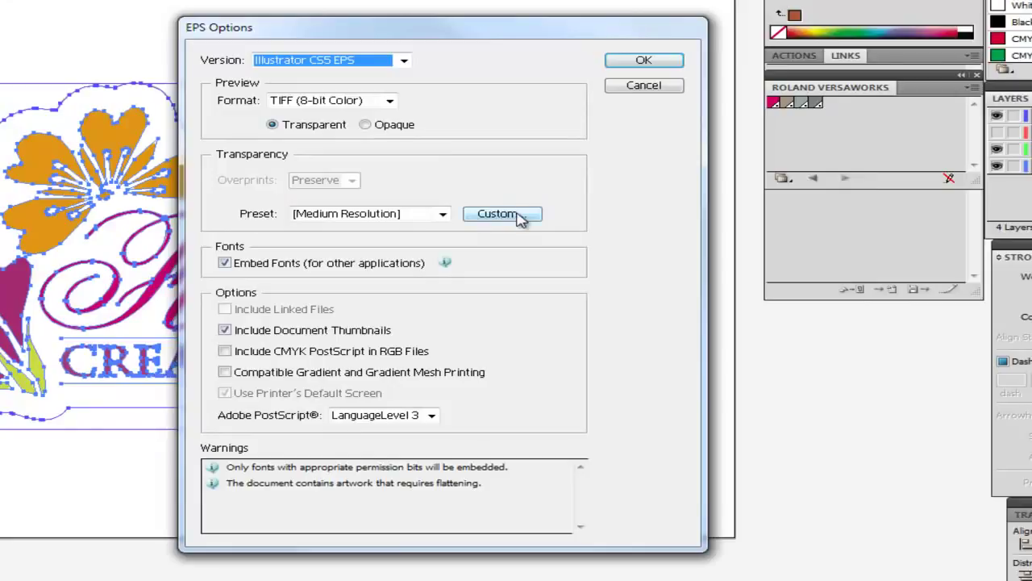
Step: Write the EPS with a custom flattener that leaves Convert All Strokes to Outlines unchecked
{"action": "left_click", "coordinate": [519, 216]}
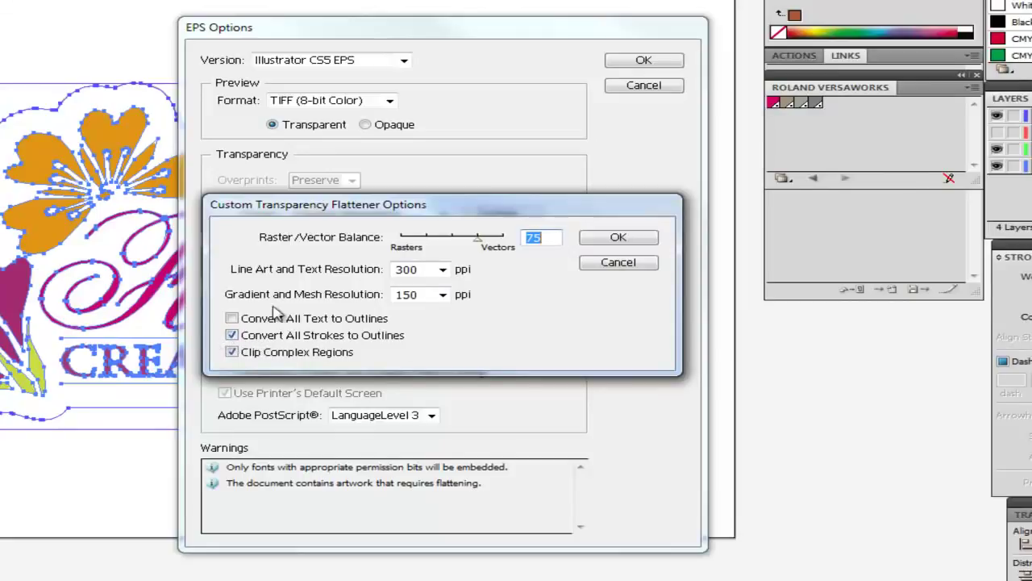
{"action": "left_click", "coordinate": [234, 335]}
{"action": "left_click", "coordinate": [233, 336]}
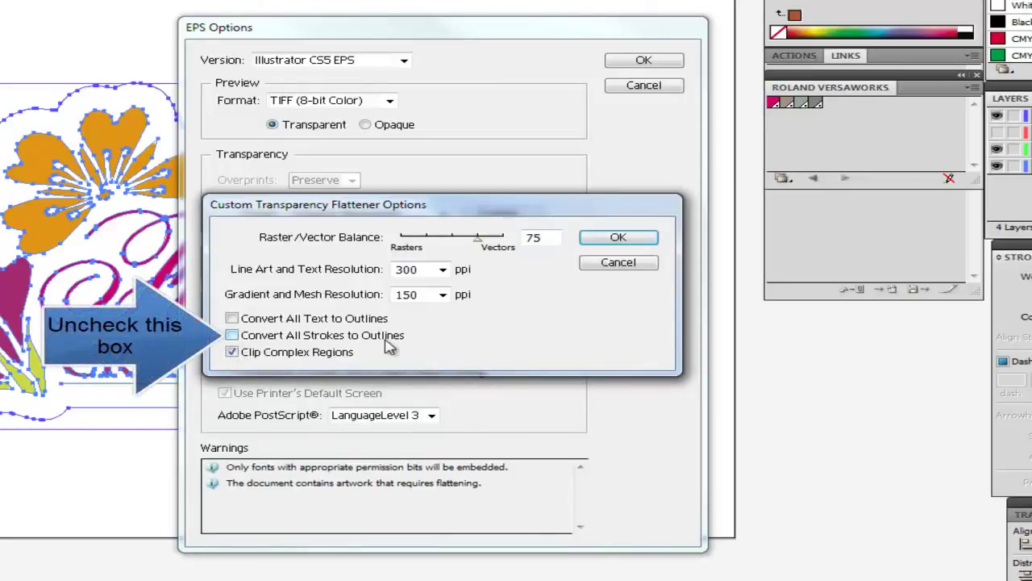
{"action": "left_click", "coordinate": [619, 238]}
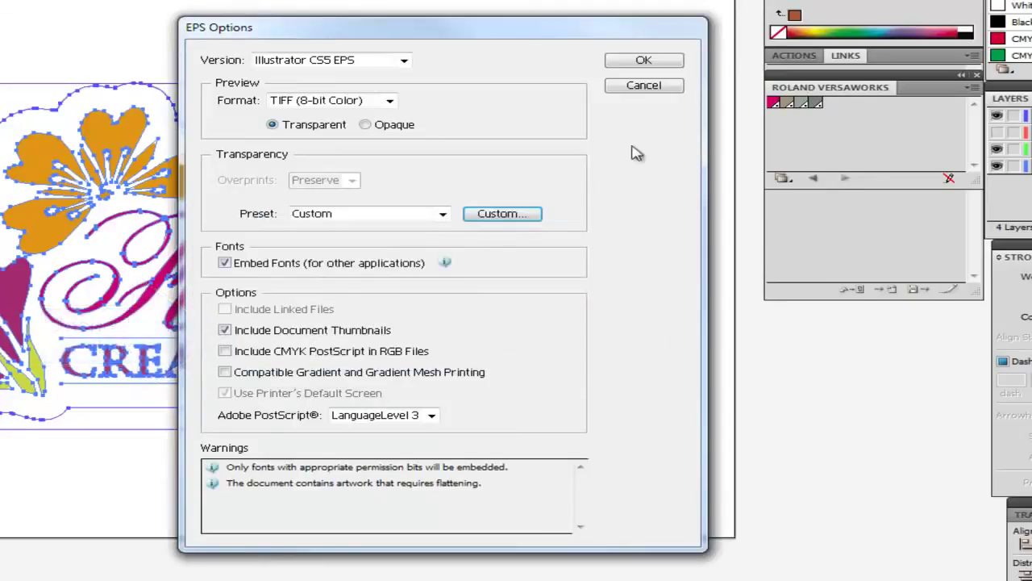
{"action": "left_click", "coordinate": [652, 64]}
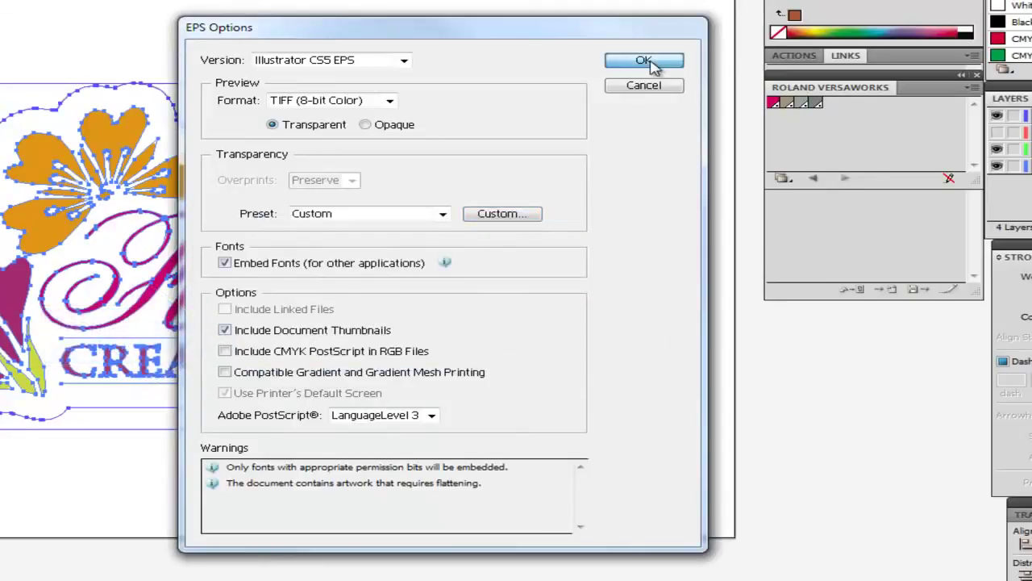
{"action": "left_click", "coordinate": [646, 63]}
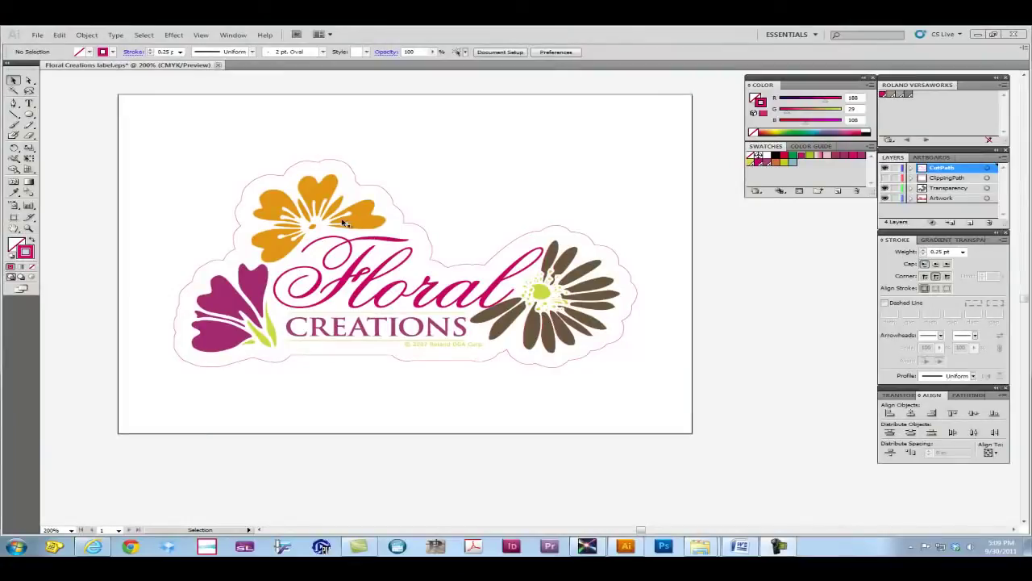
Step: Start a Save As of the label with Adobe PDF (*.PDF) chosen as the file format
{"action": "left_click", "coordinate": [37, 36]}
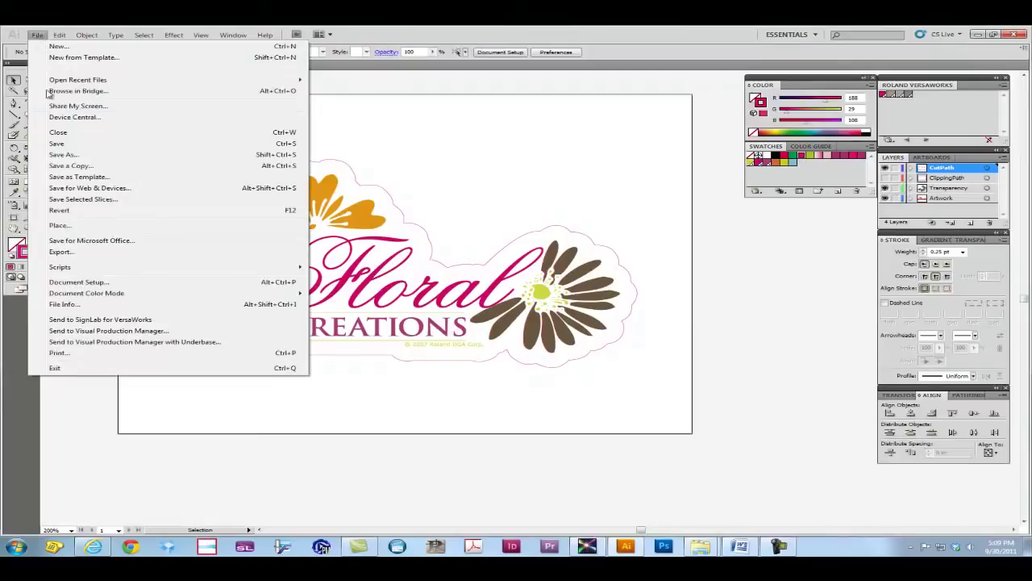
{"action": "left_click", "coordinate": [67, 155]}
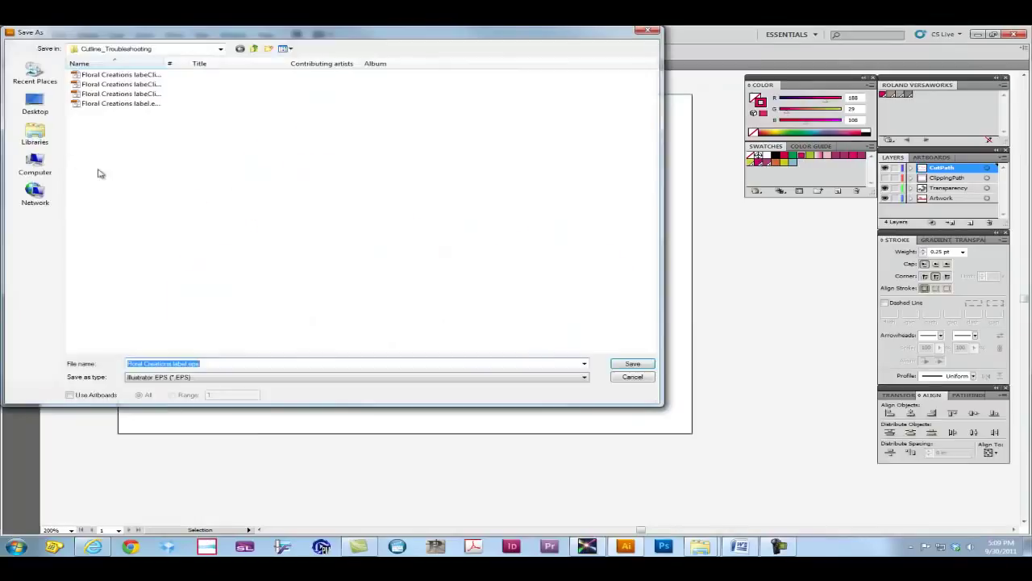
{"action": "left_click", "coordinate": [584, 377]}
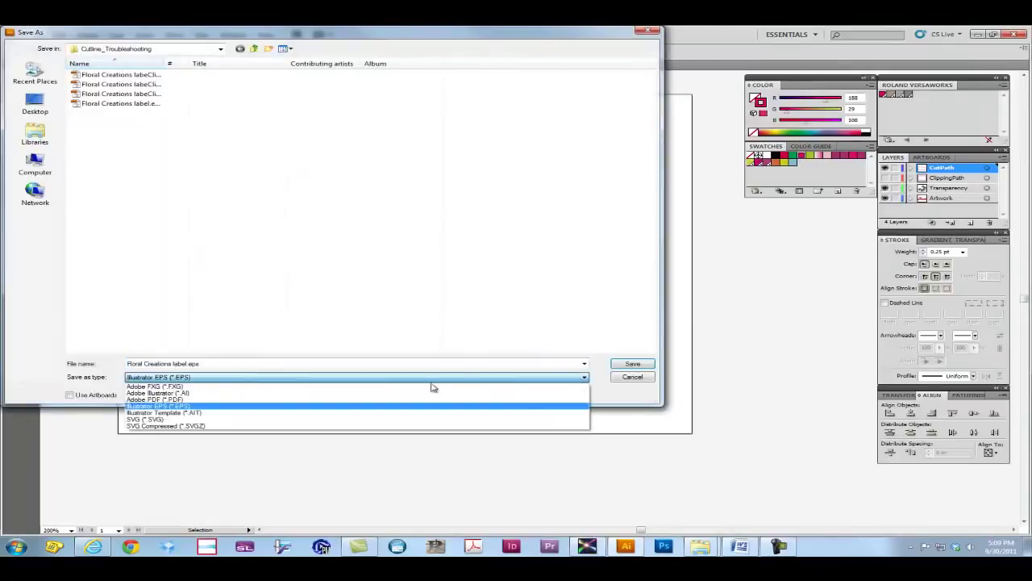
{"action": "left_click", "coordinate": [318, 403]}
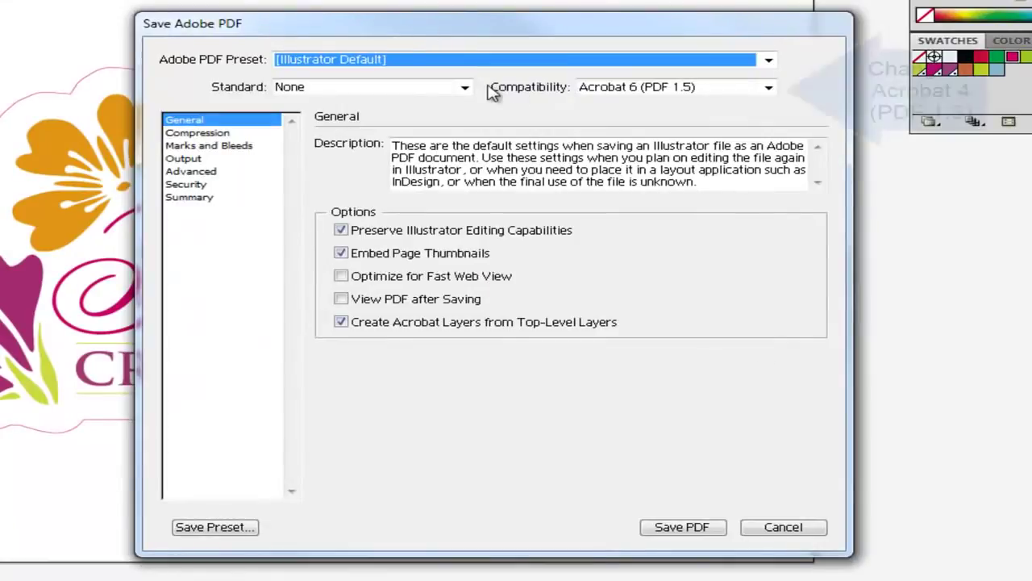
Step: Save the PDF with Acrobat 4 (PDF 1.3) compatibility and a custom flattener with Convert All Strokes to Outlines unchecked
{"action": "left_click", "coordinate": [767, 93]}
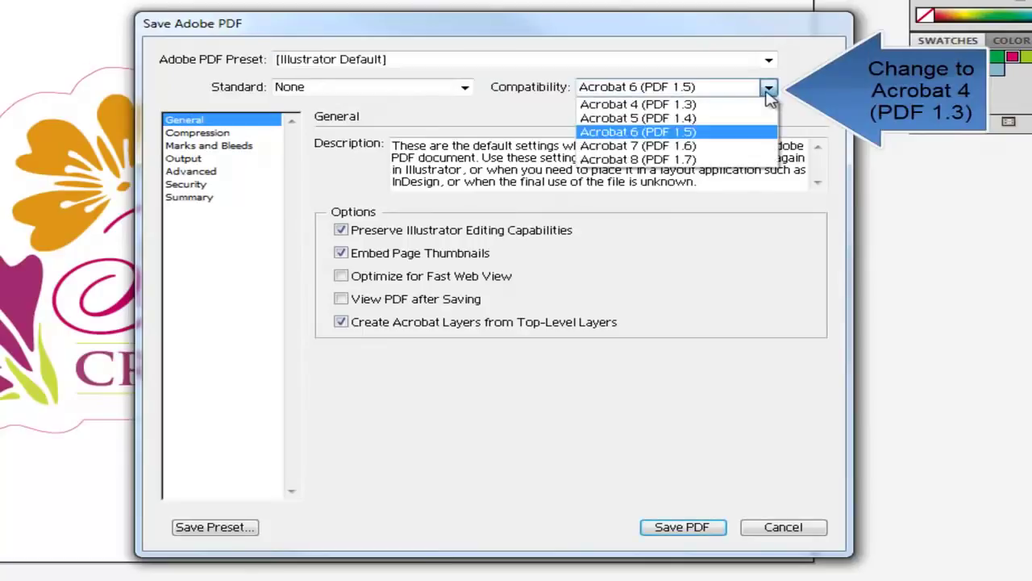
{"action": "left_click", "coordinate": [705, 109]}
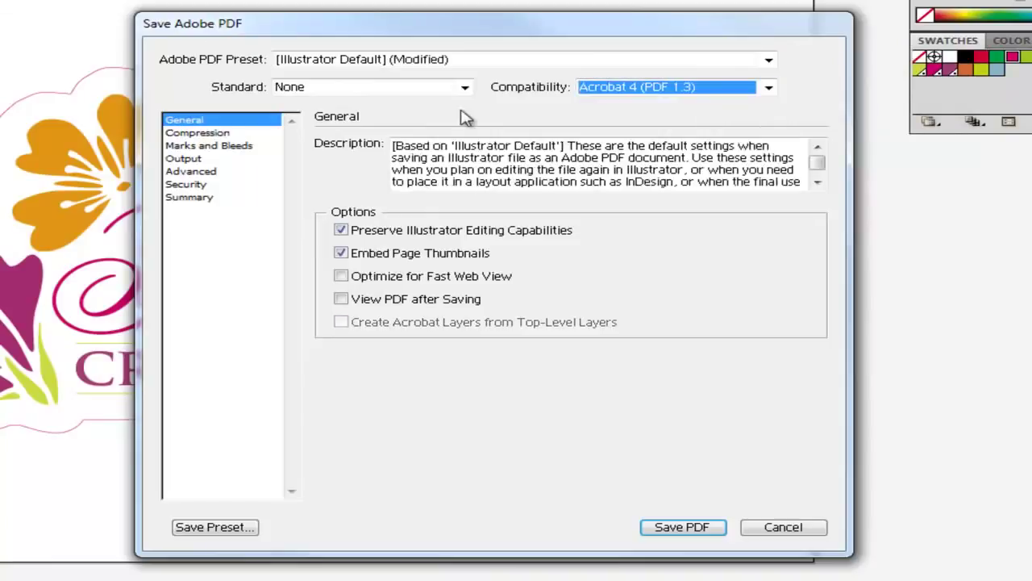
{"action": "left_click", "coordinate": [192, 173]}
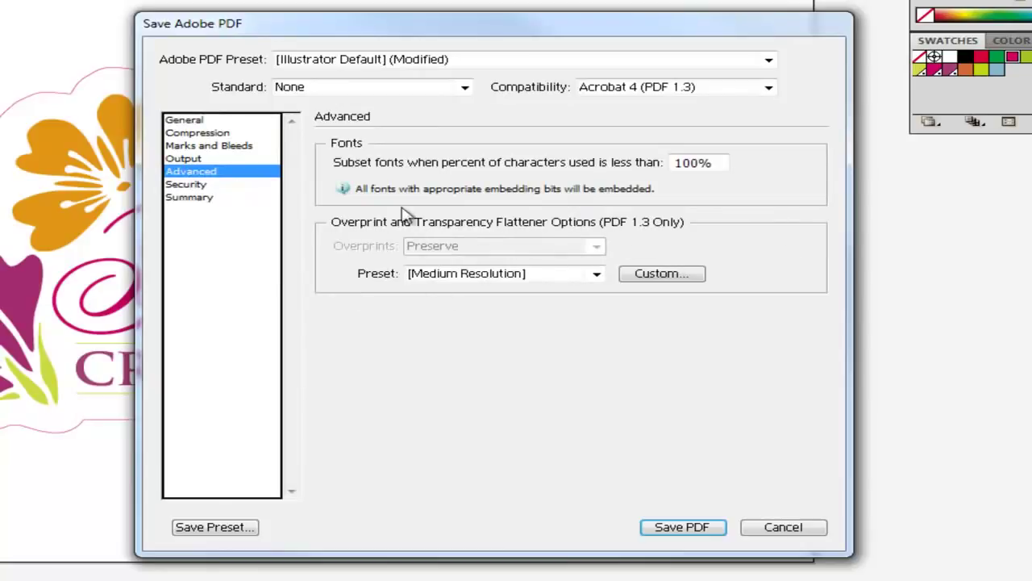
{"action": "left_click", "coordinate": [680, 274]}
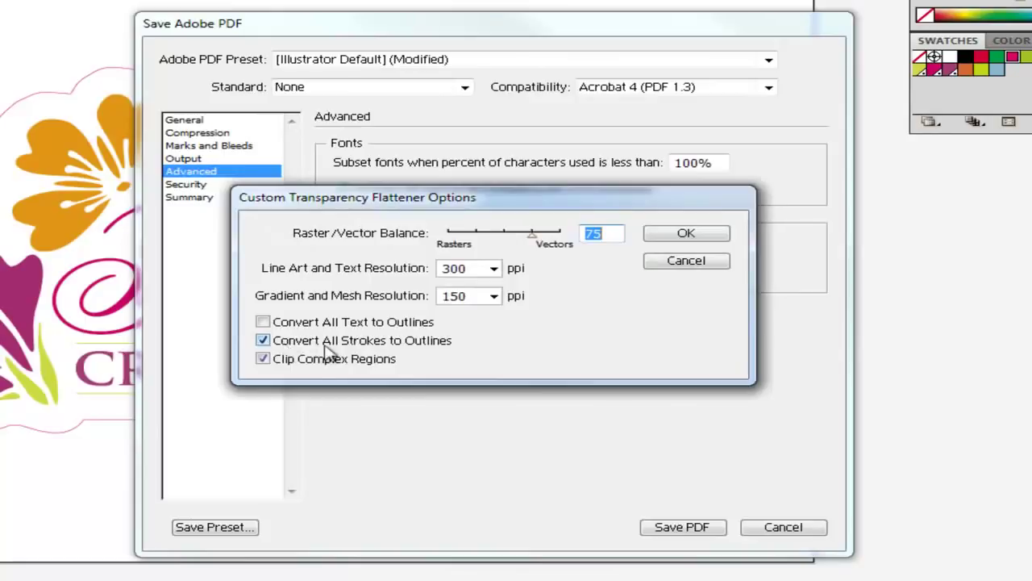
{"action": "left_click", "coordinate": [263, 342]}
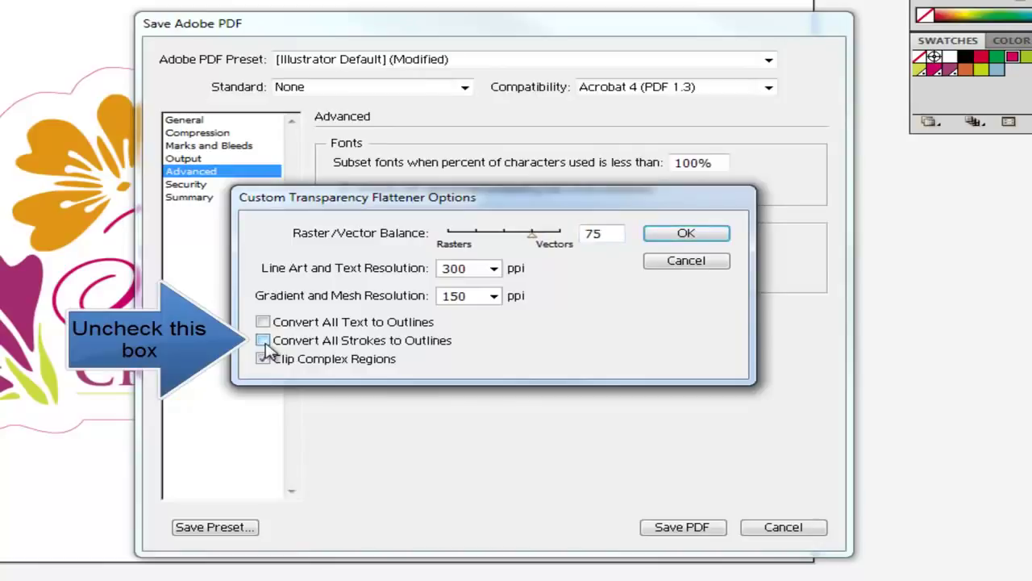
{"action": "left_click", "coordinate": [685, 235]}
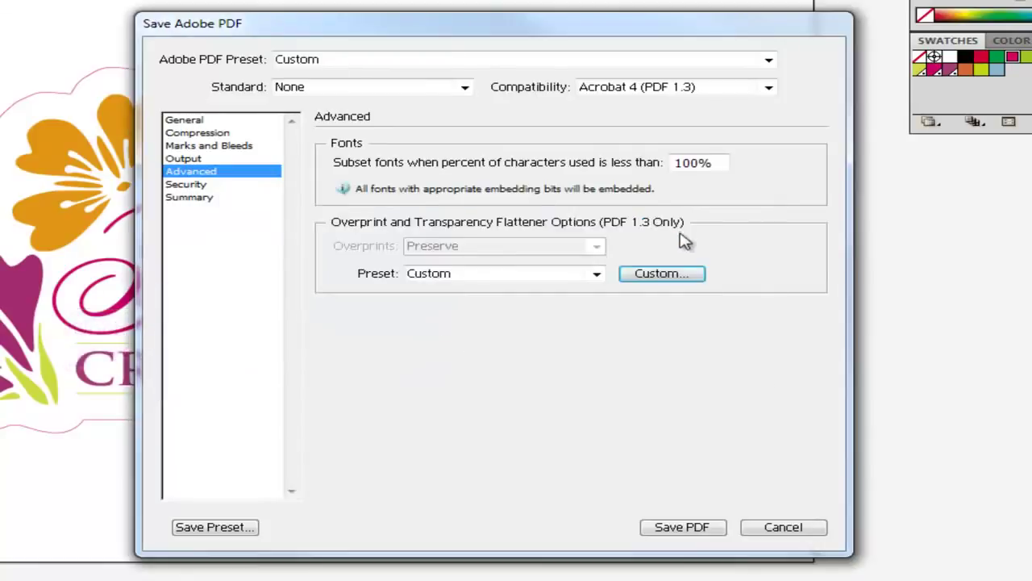
{"action": "left_click", "coordinate": [696, 529]}
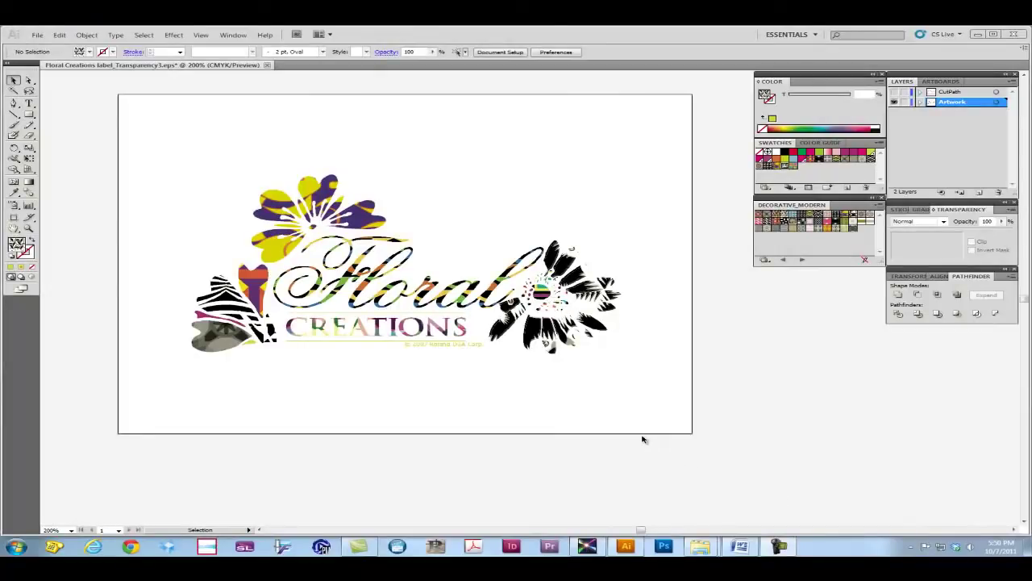
Step: Rasterize all label artwork at High (300 ppi) with a transparent background, then deselect and show the CutPath layer
{"action": "left_click_drag", "start_coordinate": [158, 141], "coordinate": [694, 416]}
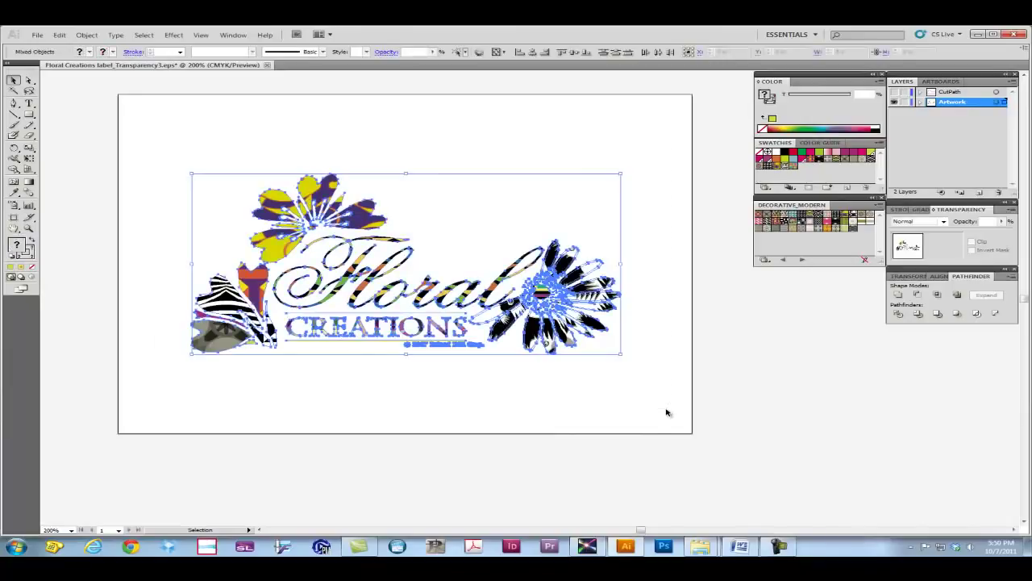
{"action": "left_click", "coordinate": [172, 37]}
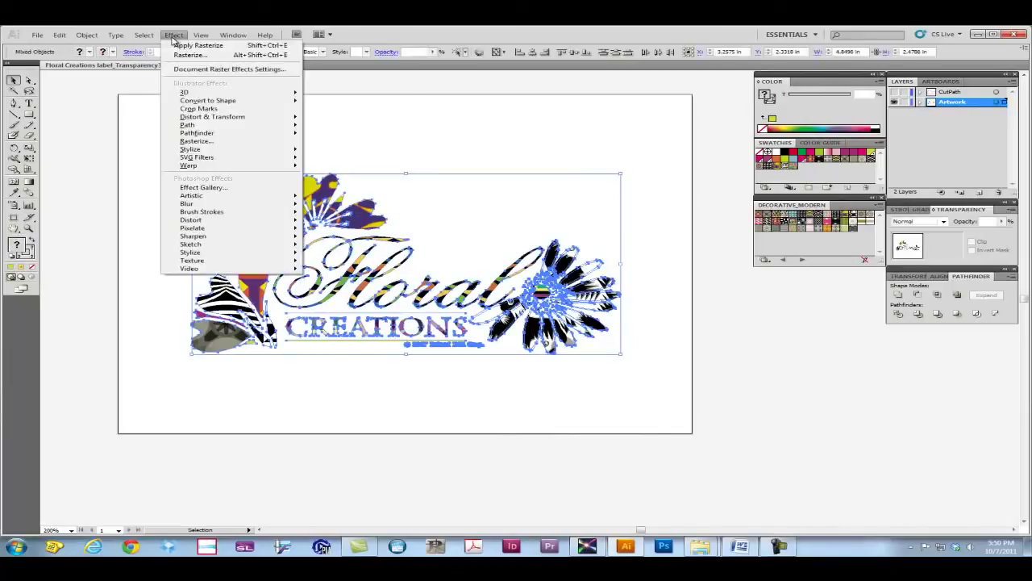
{"action": "left_click", "coordinate": [197, 141]}
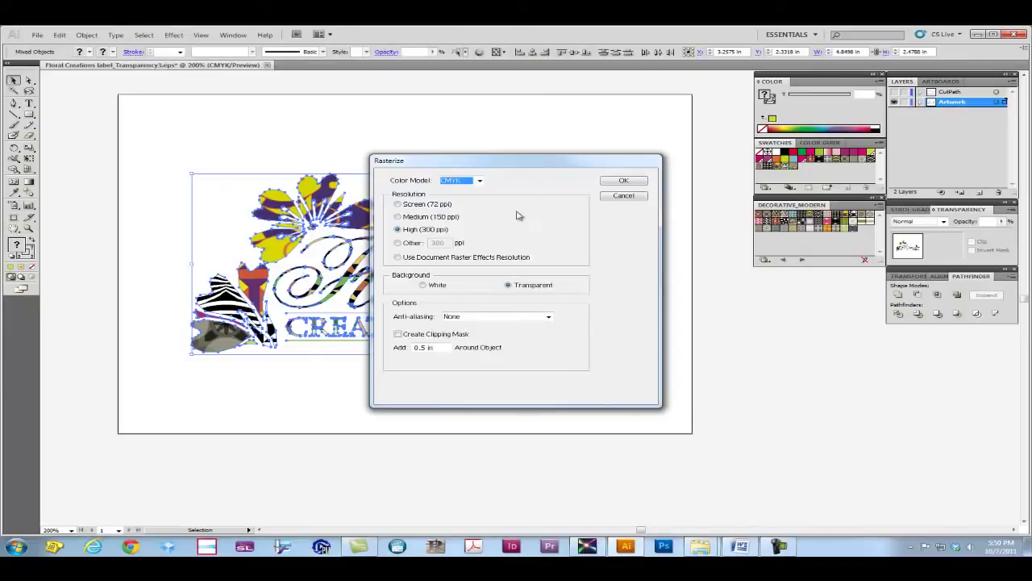
{"action": "left_click", "coordinate": [626, 182]}
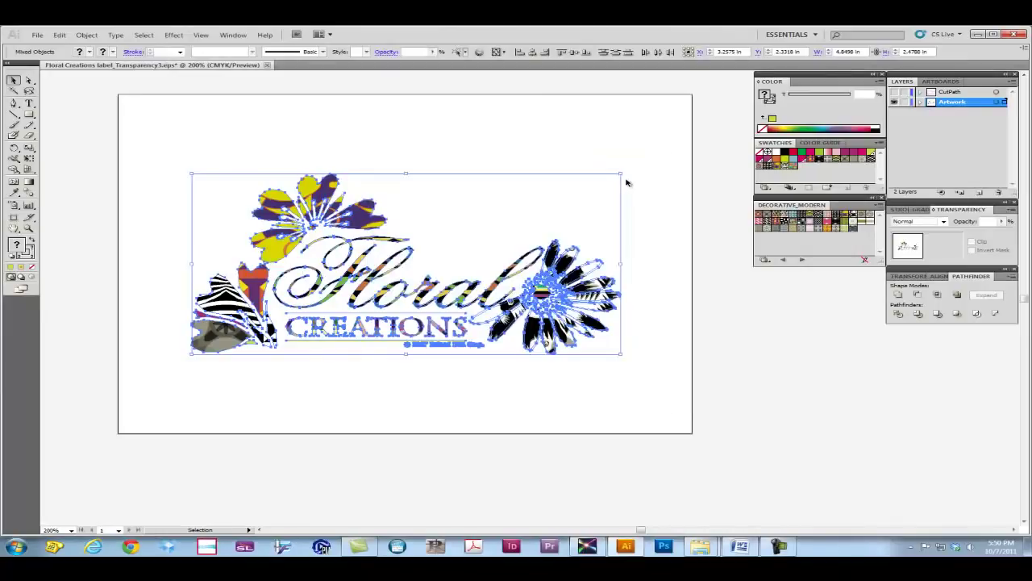
{"action": "left_click", "coordinate": [663, 206]}
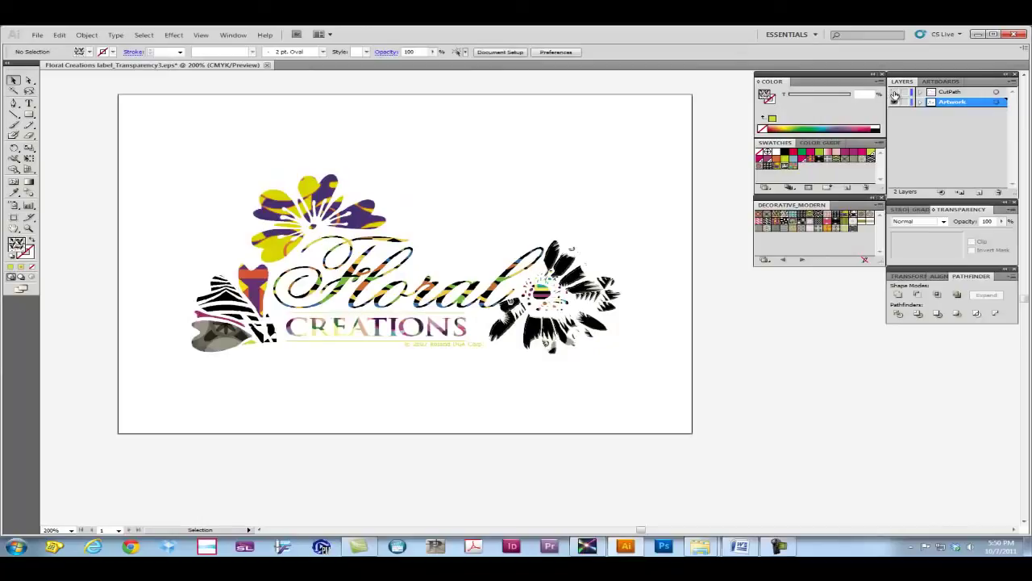
{"action": "left_click", "coordinate": [893, 92]}
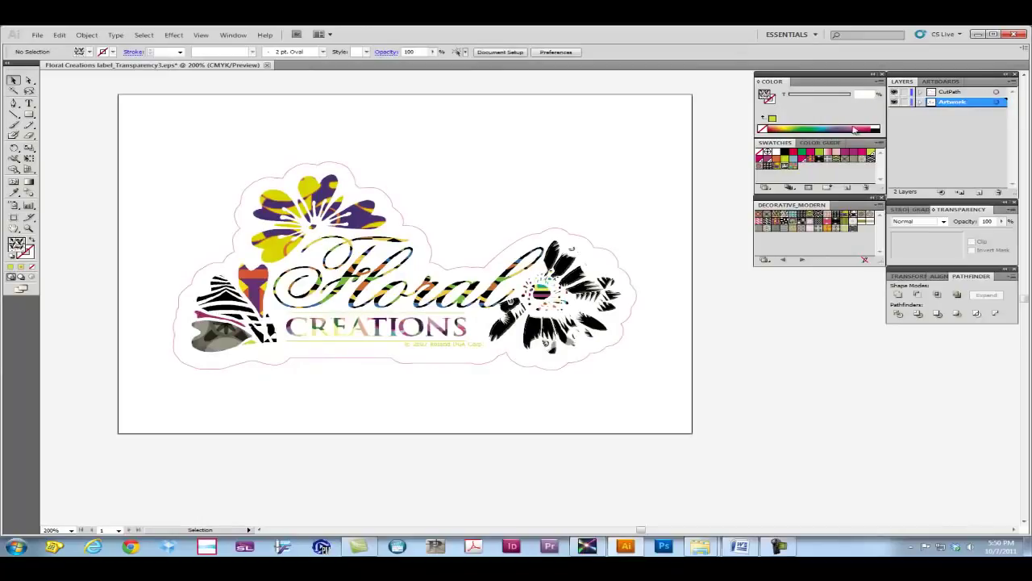